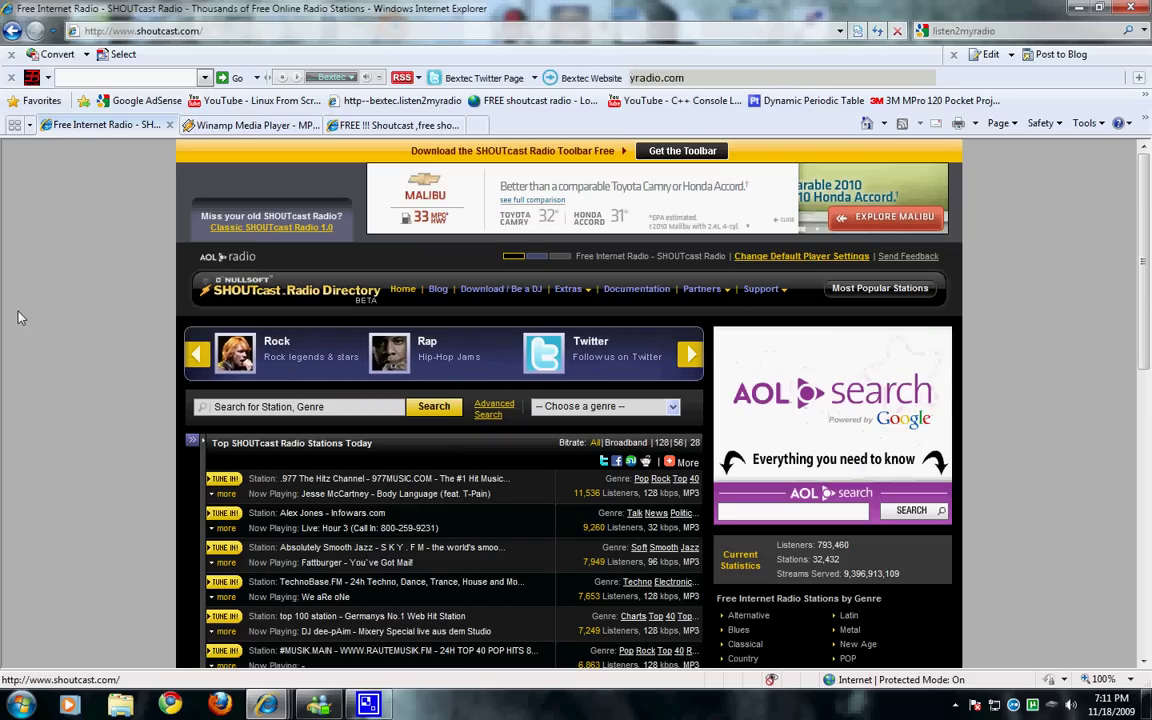
Step: Open SHOUTcast's Download / Be a DJ page, view the linked Winamp download page, and return to the SHOUTcast instructions
{"action": "left_click", "coordinate": [508, 293]}
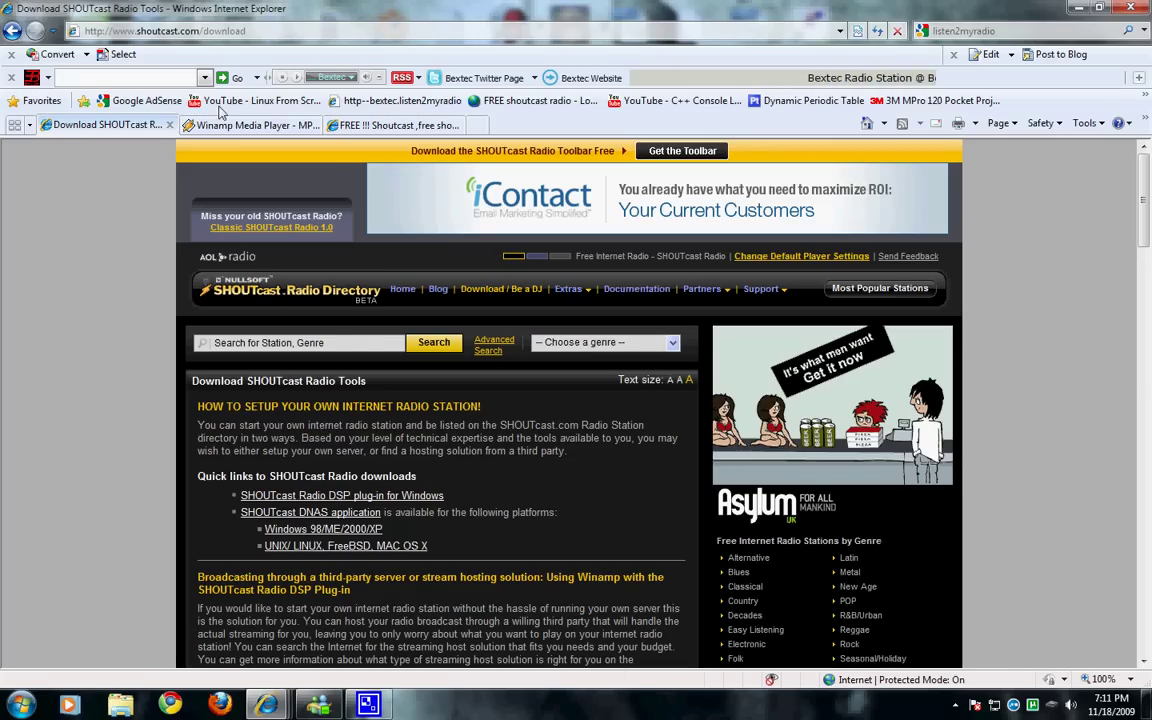
{"action": "scroll", "coordinate": [249, 315], "scroll_direction": "down", "scroll_amount": 4}
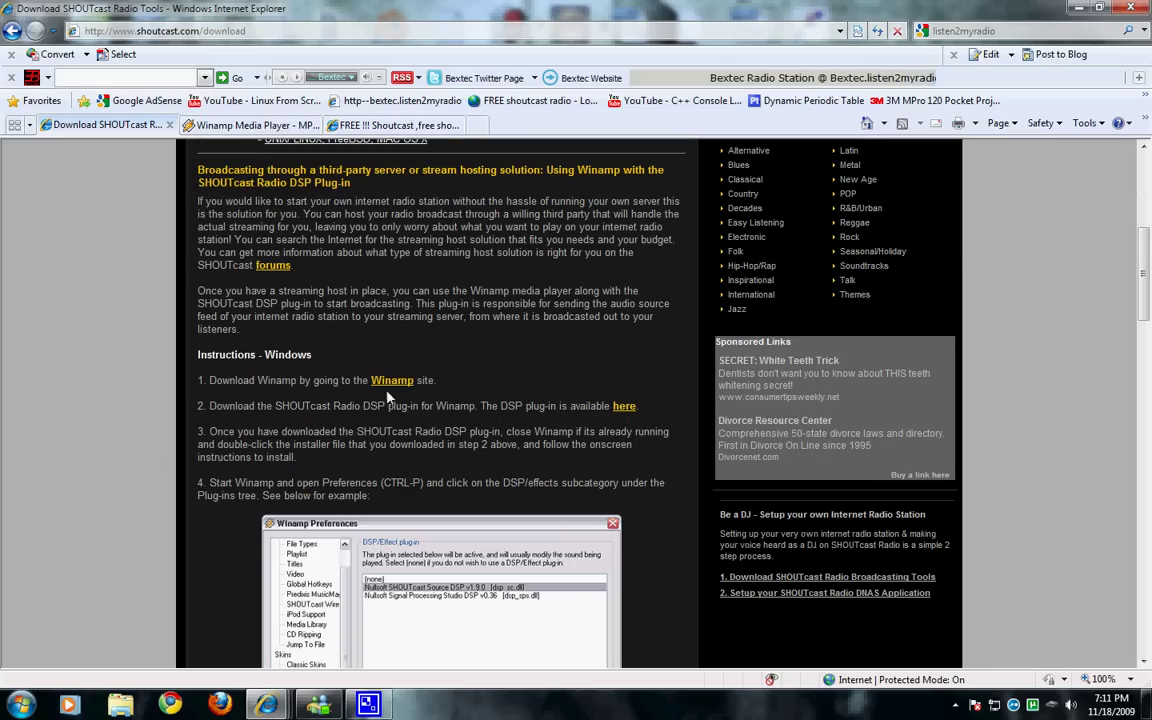
{"action": "left_click", "coordinate": [234, 127]}
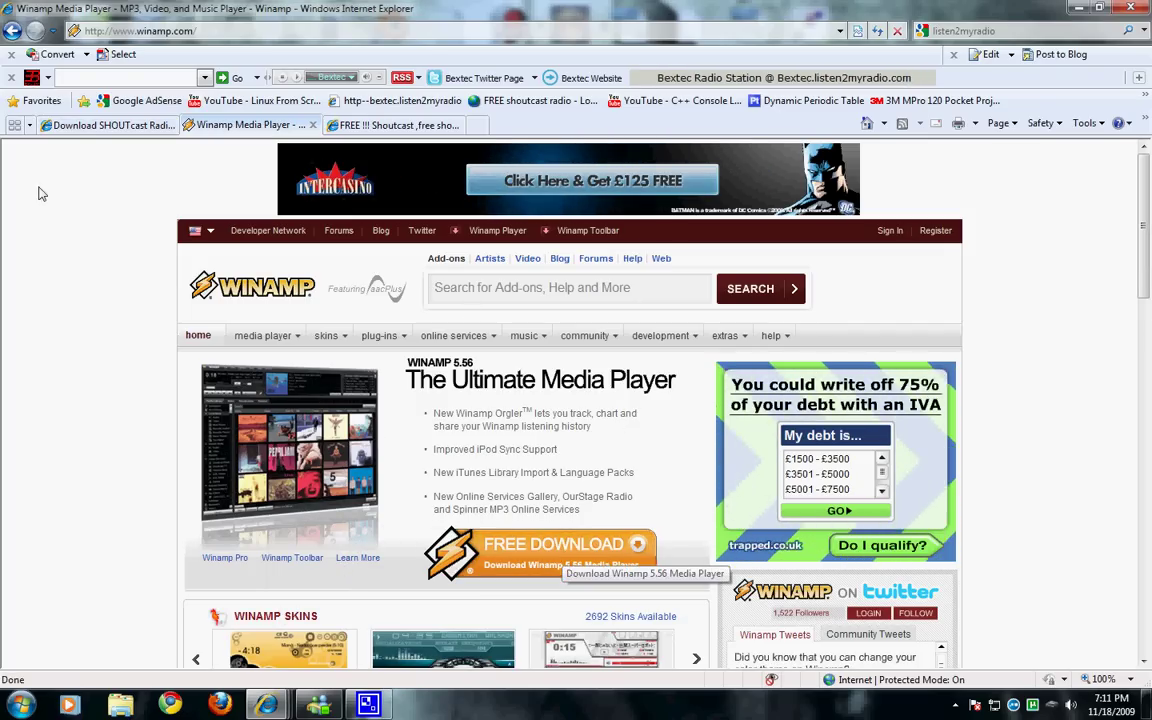
{"action": "left_click", "coordinate": [100, 125]}
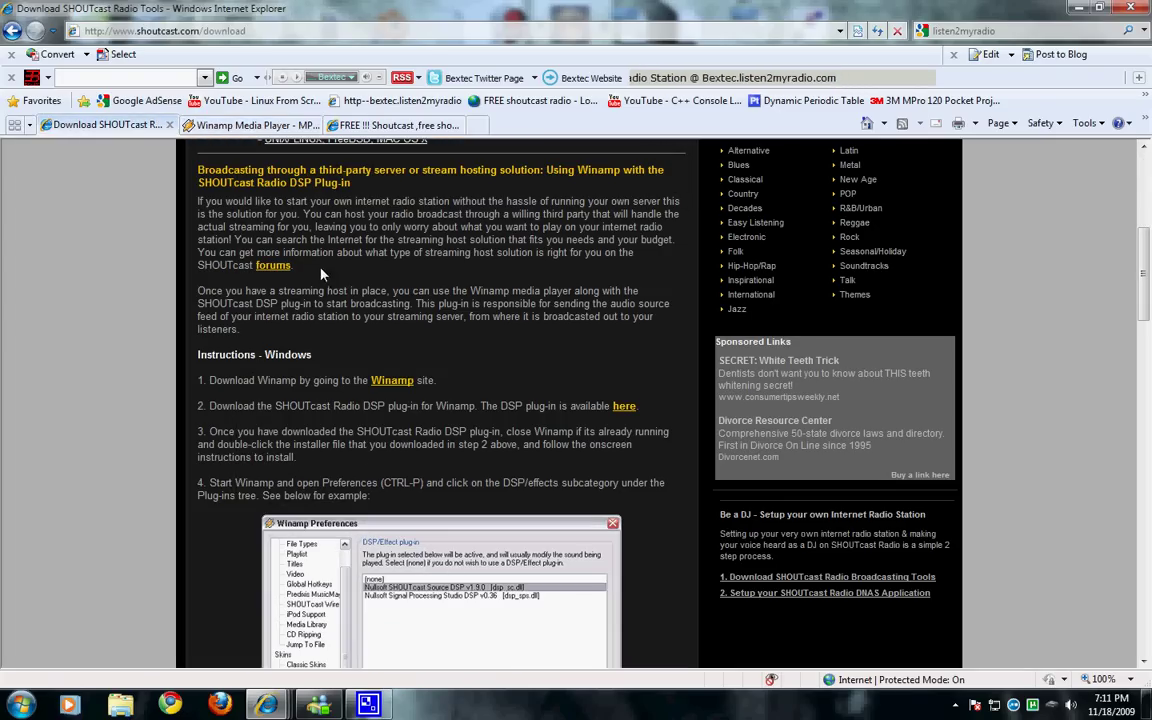
{"action": "left_click", "coordinate": [403, 384]}
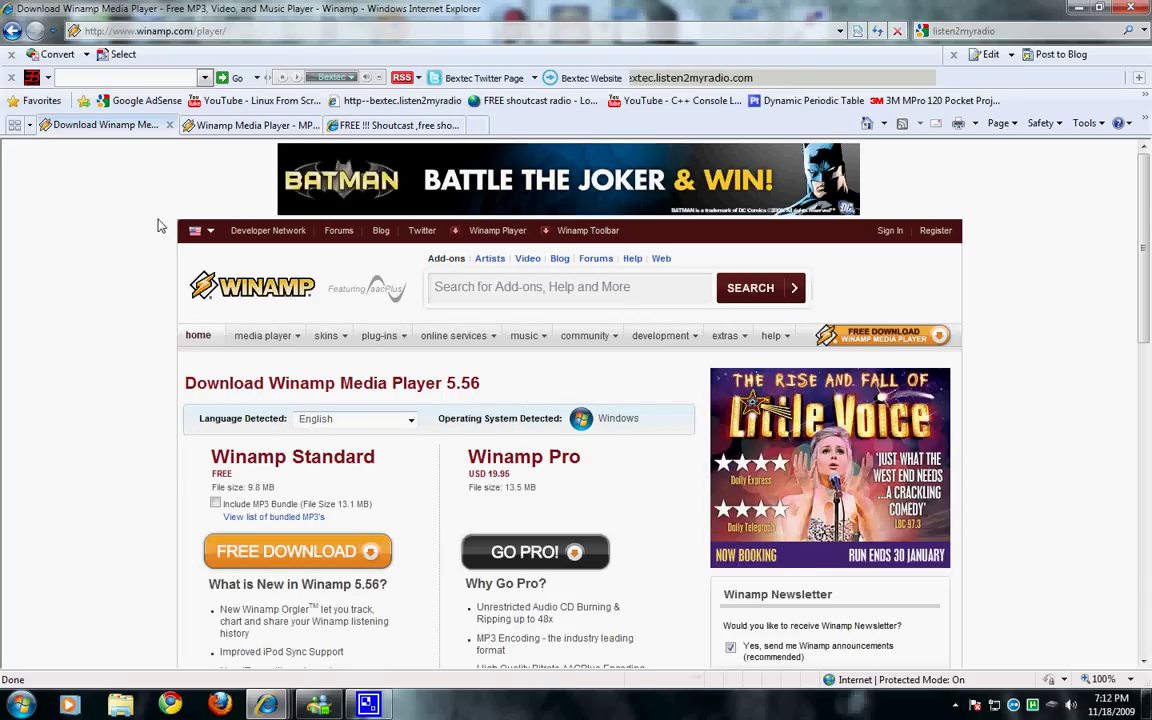
{"action": "left_click", "coordinate": [13, 31]}
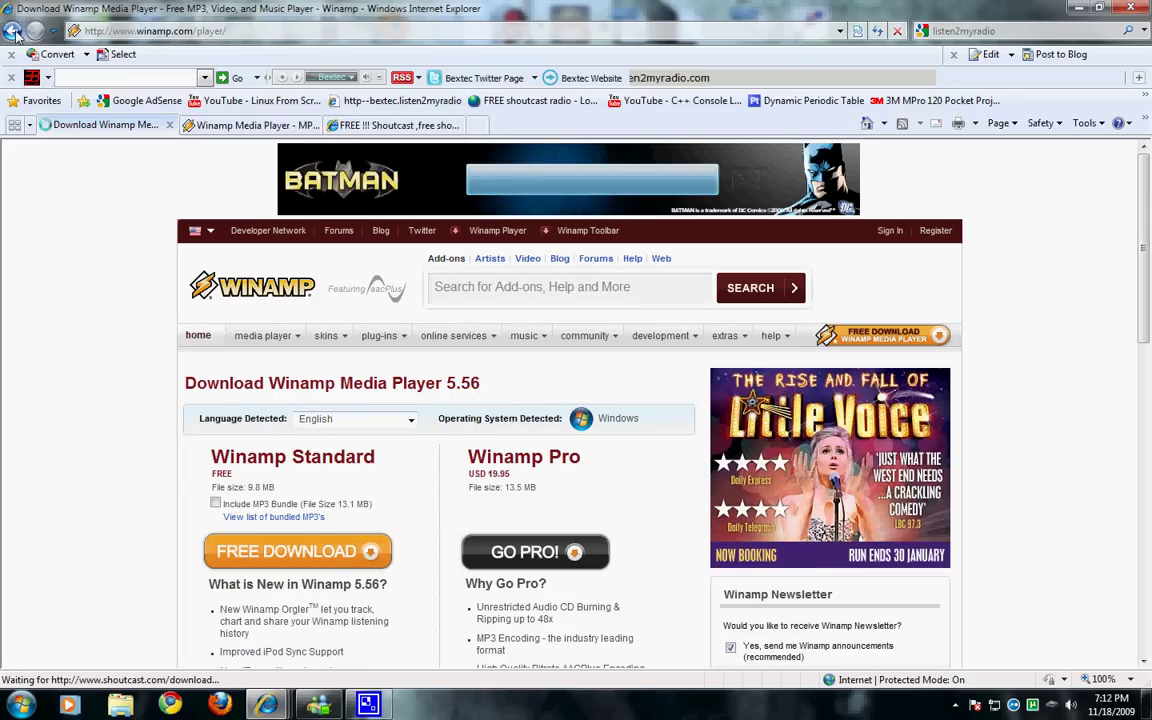
Step: Check the download prompt for the SHOUTcast Radio DSP plug-in, cancel it, and read the DSP/Effect setup instructions
{"action": "scroll", "coordinate": [480, 503], "scroll_direction": "down", "scroll_amount": 5}
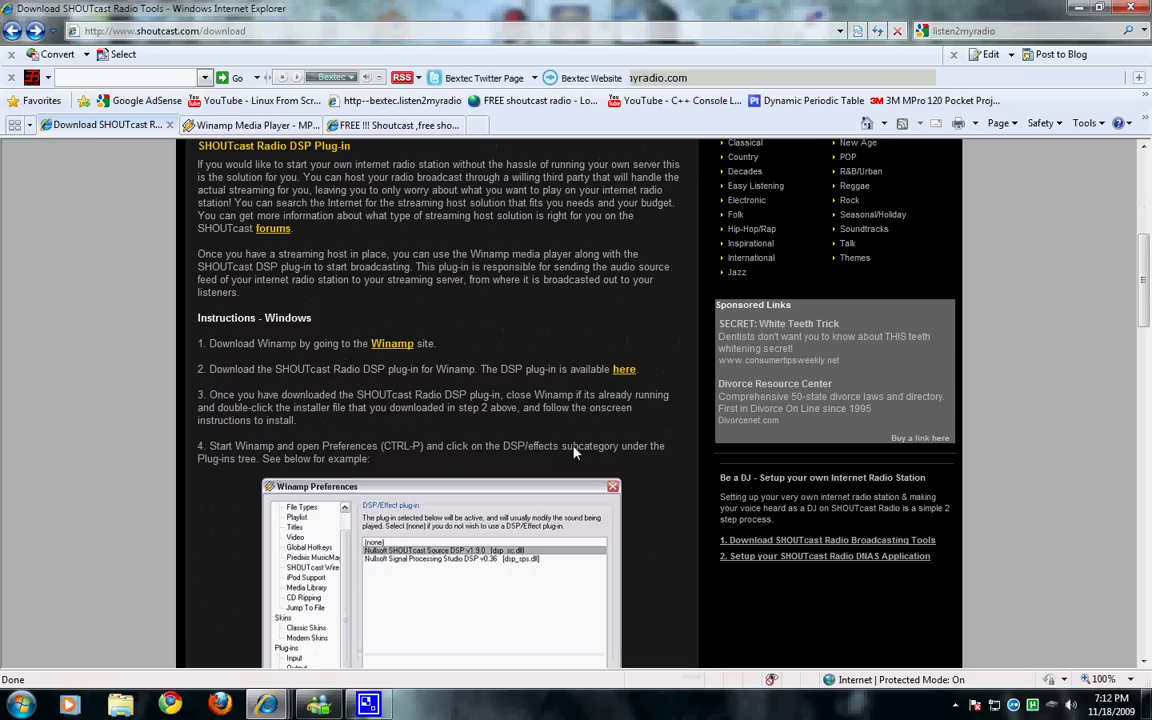
{"action": "left_click", "coordinate": [624, 371]}
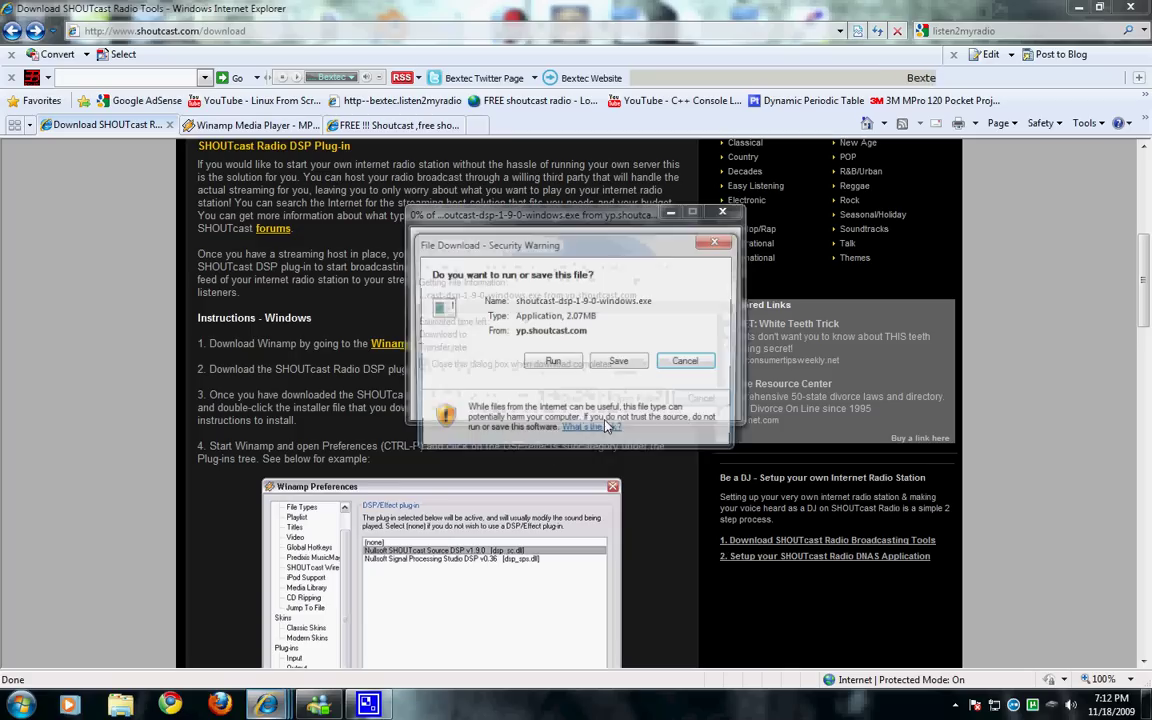
{"action": "left_click", "coordinate": [688, 362]}
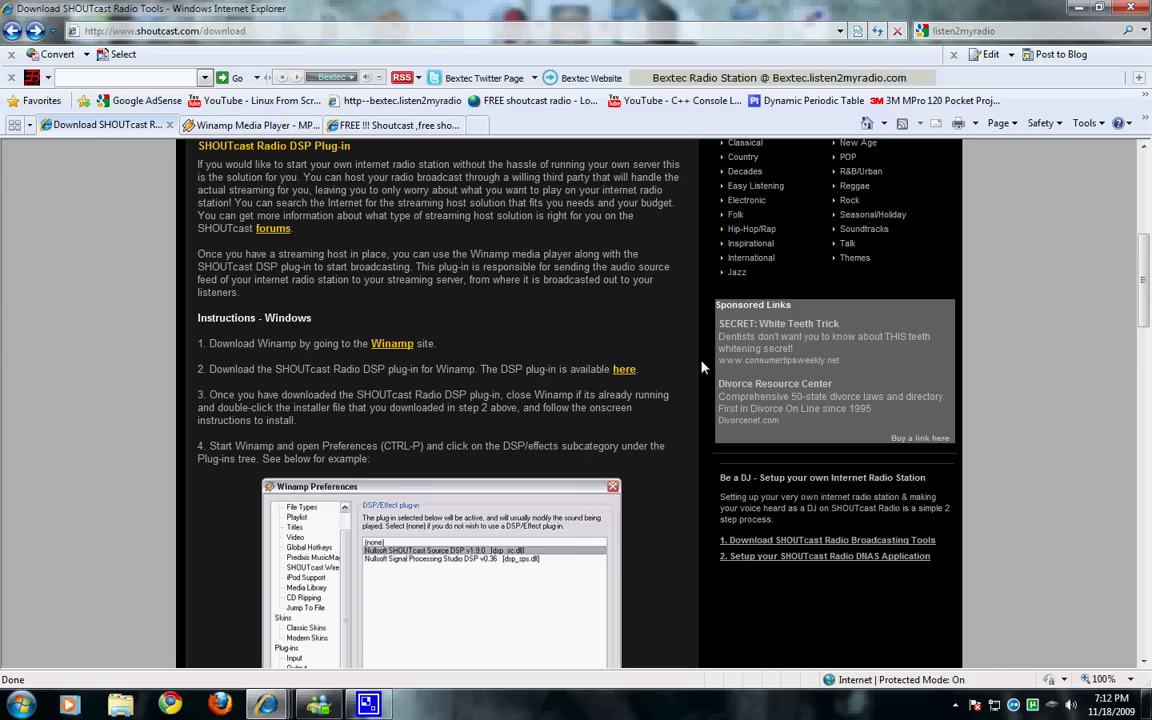
{"action": "scroll", "coordinate": [700, 370], "scroll_direction": "down", "scroll_amount": 5}
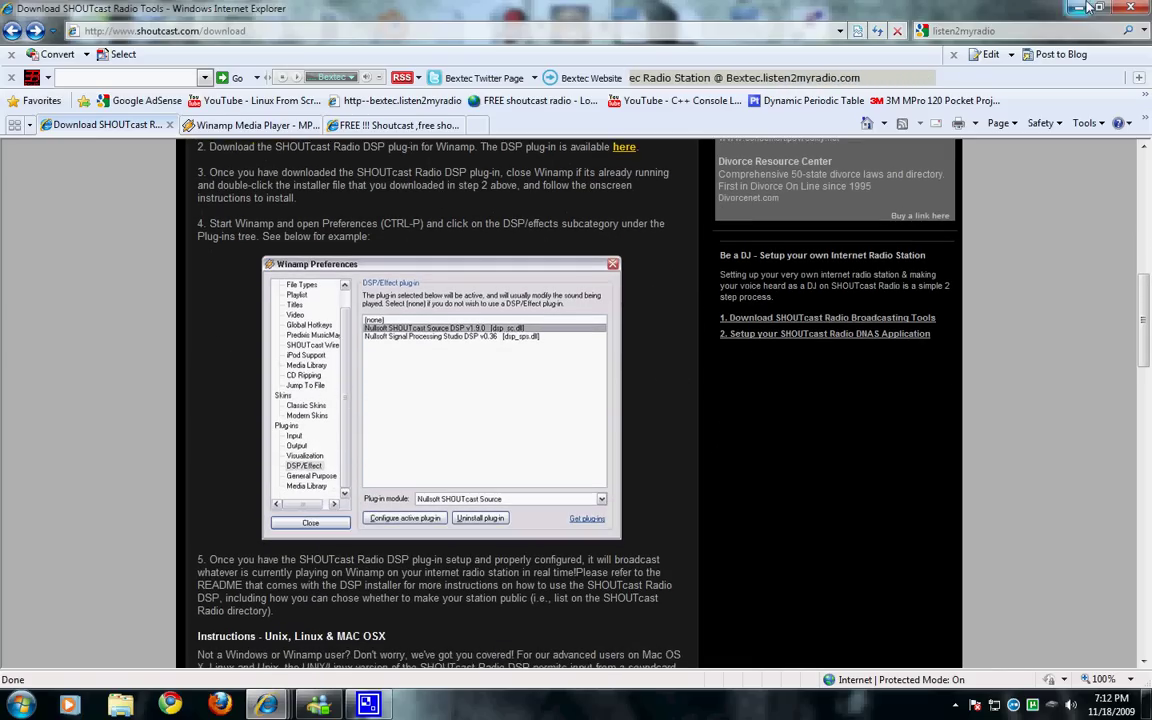
Step: Launch Winamp from the desktop, dismissing the SHOUTcast Source window and maximizing the player
{"action": "left_click", "coordinate": [1079, 8]}
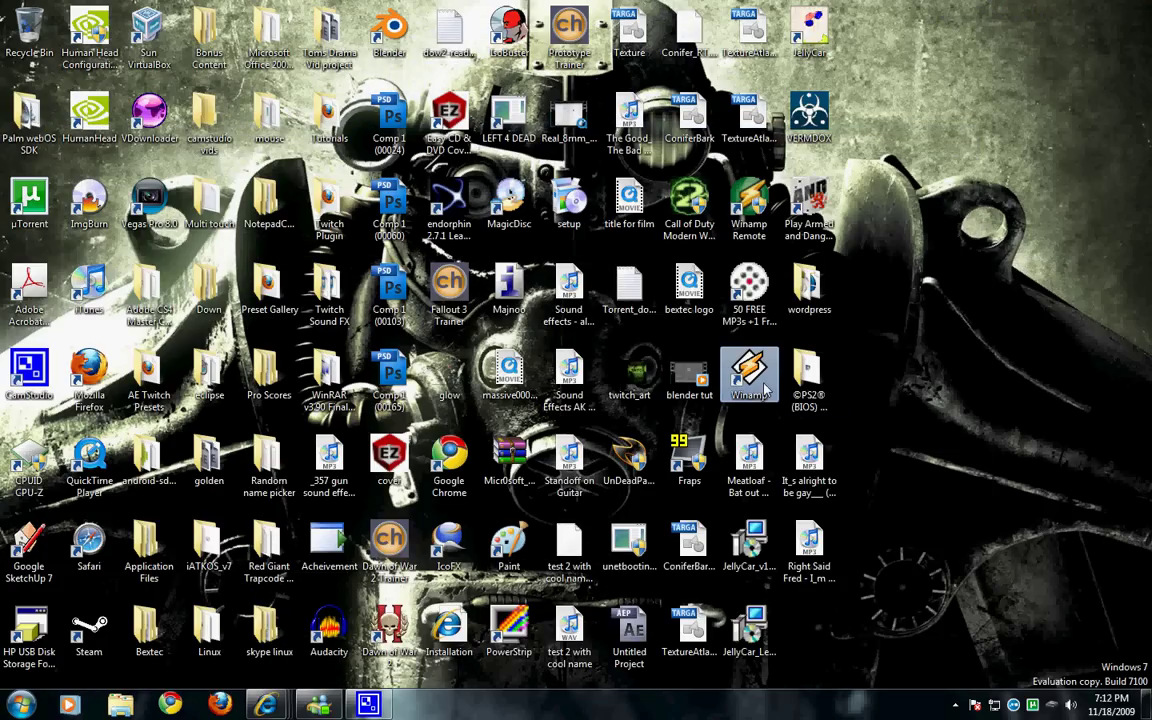
{"action": "double_click", "coordinate": [765, 389]}
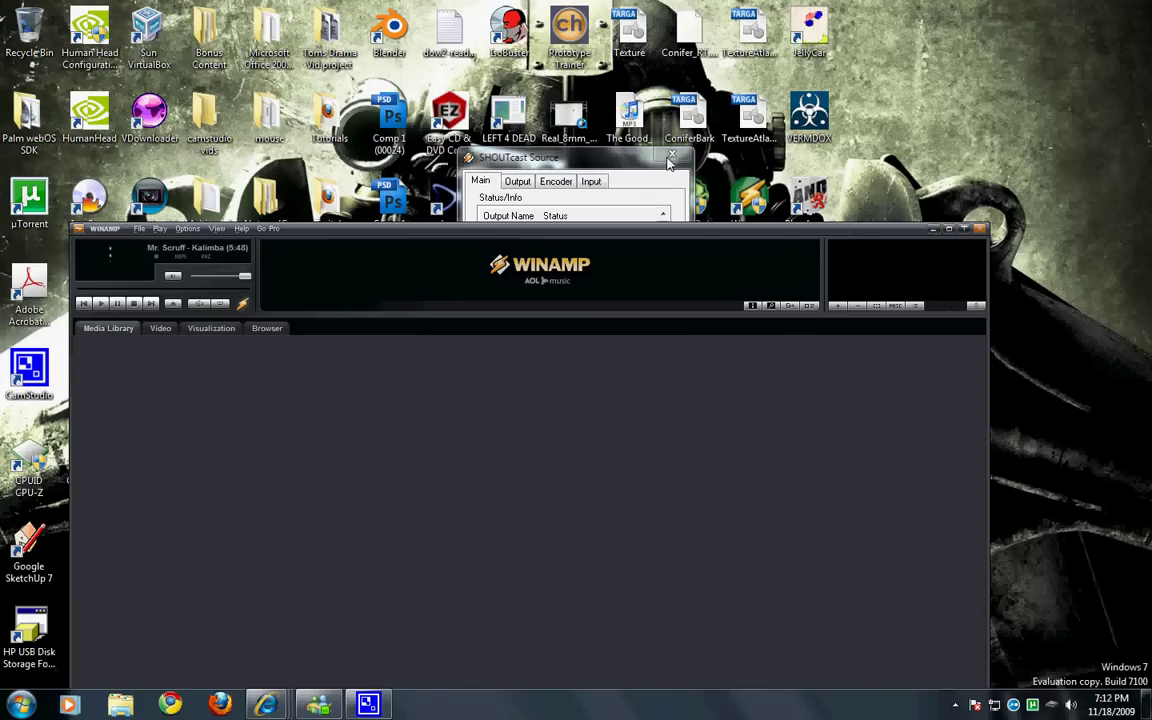
{"action": "left_click", "coordinate": [671, 156]}
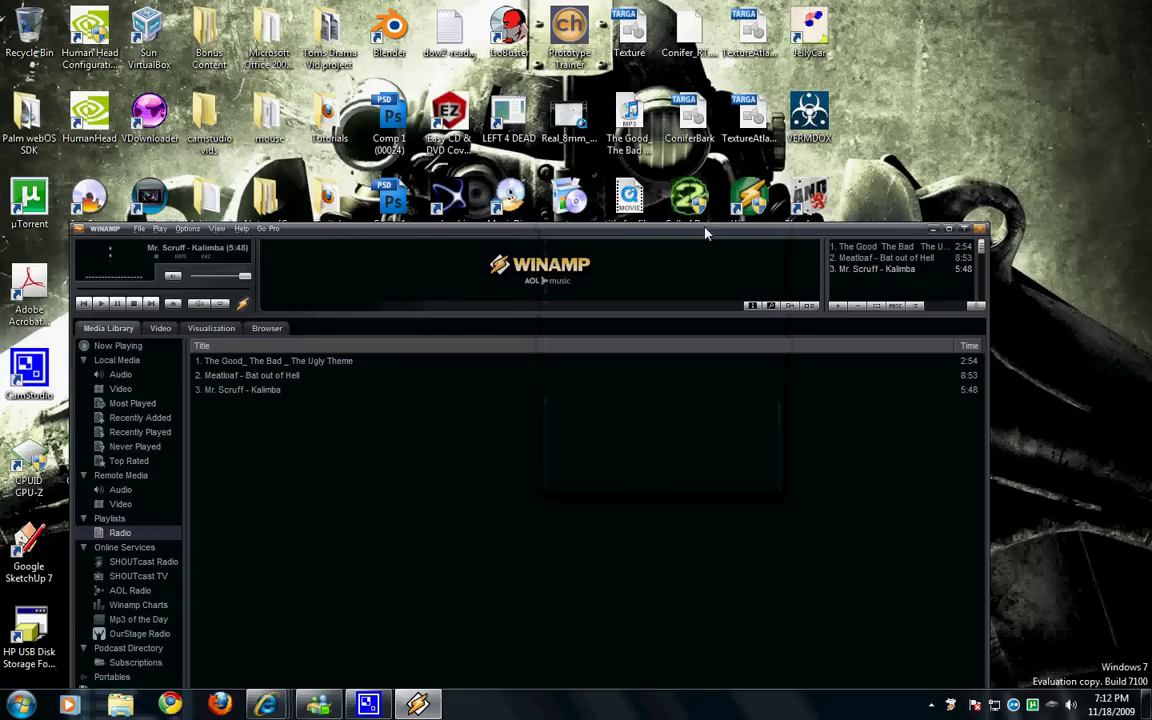
{"action": "left_click_drag", "start_coordinate": [705, 233], "coordinate": [788, 45]}
{"action": "left_click", "coordinate": [971, 45]}
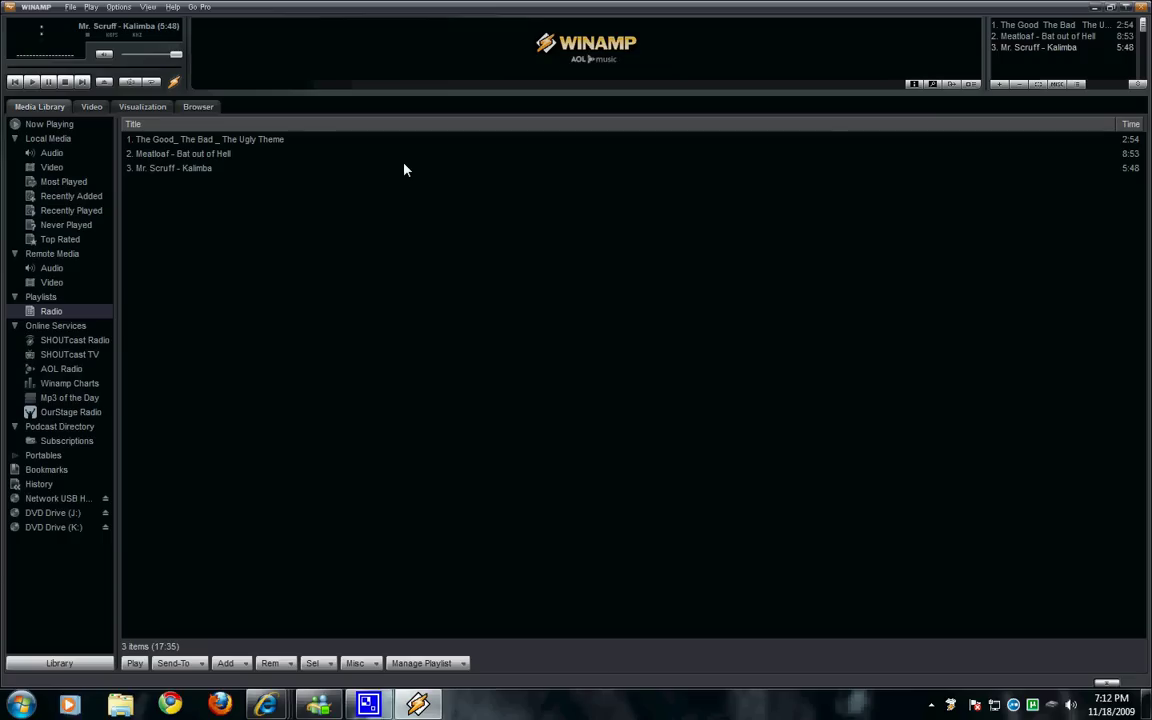
Step: Open the Winamp preferences and display the DSP/Effect plug-in settings
{"action": "key", "text": "ctrl+p"}
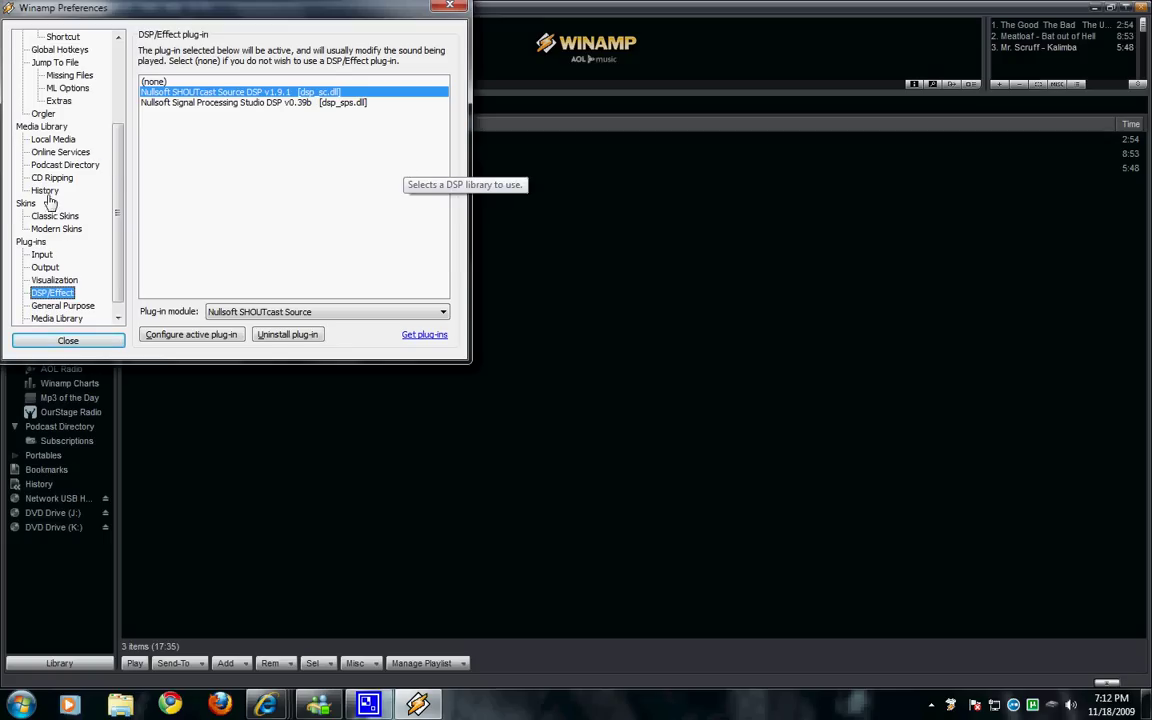
{"action": "key", "text": "Home"}
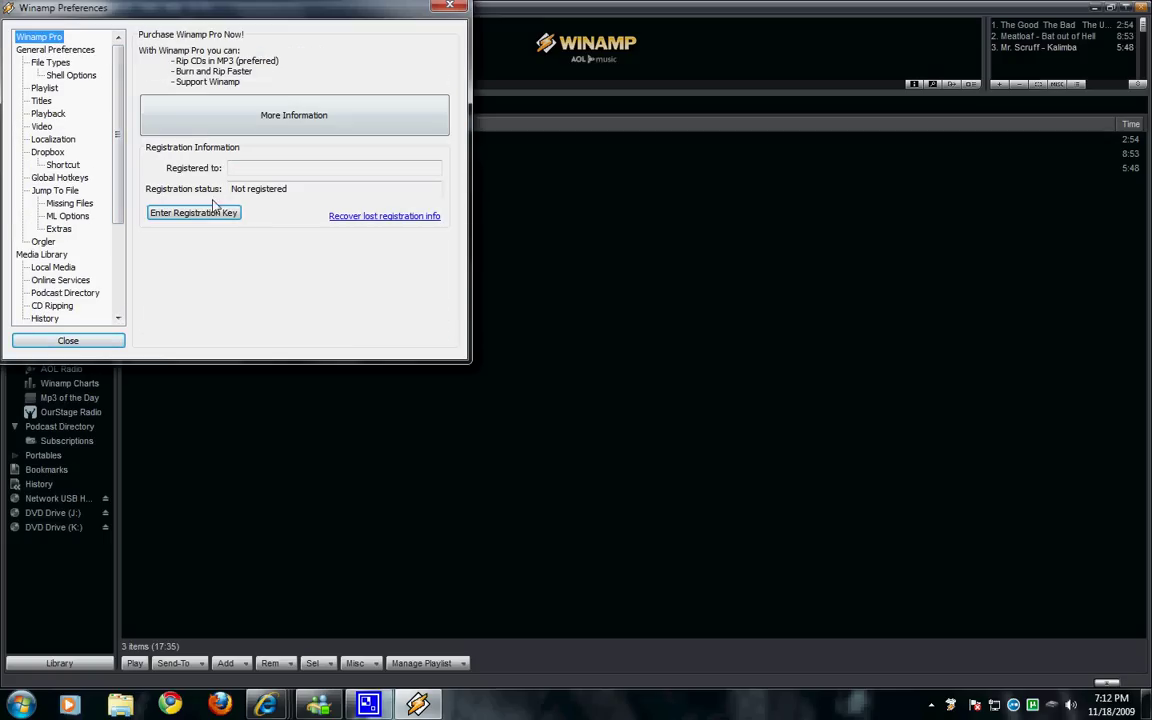
{"action": "left_click_drag", "start_coordinate": [284, 14], "coordinate": [586, 101]}
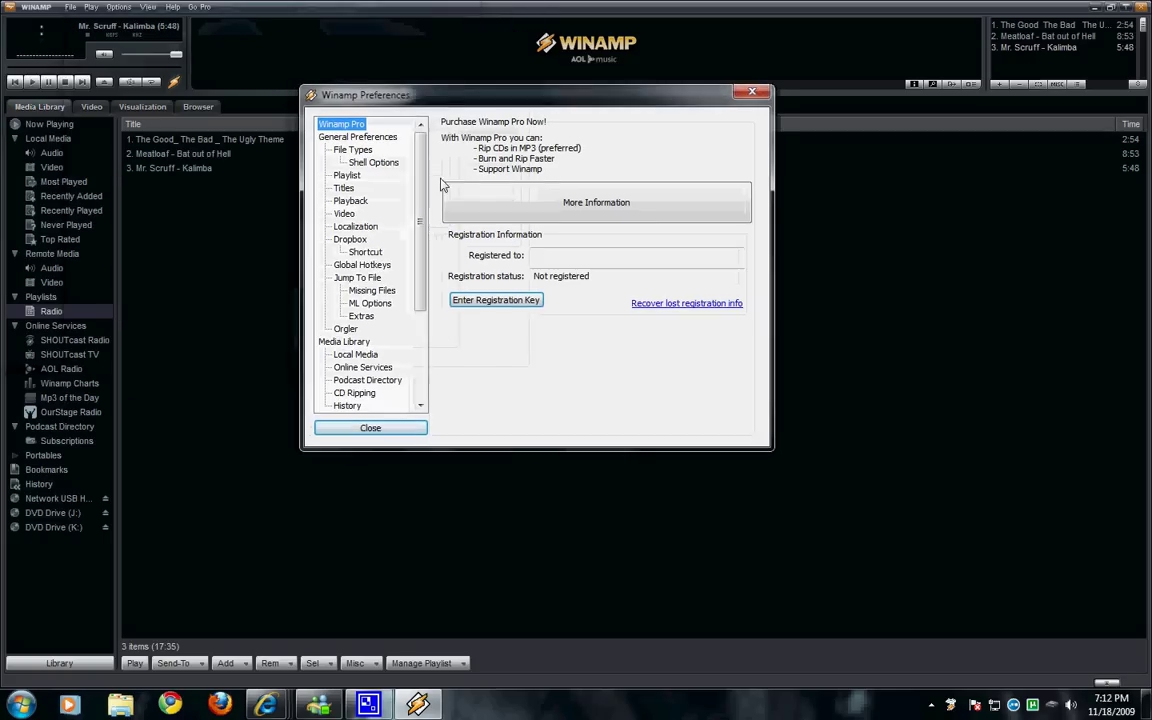
{"action": "scroll", "coordinate": [428, 228], "scroll_direction": "down", "scroll_amount": 2}
{"action": "scroll", "coordinate": [430, 228], "scroll_direction": "down", "scroll_amount": 3}
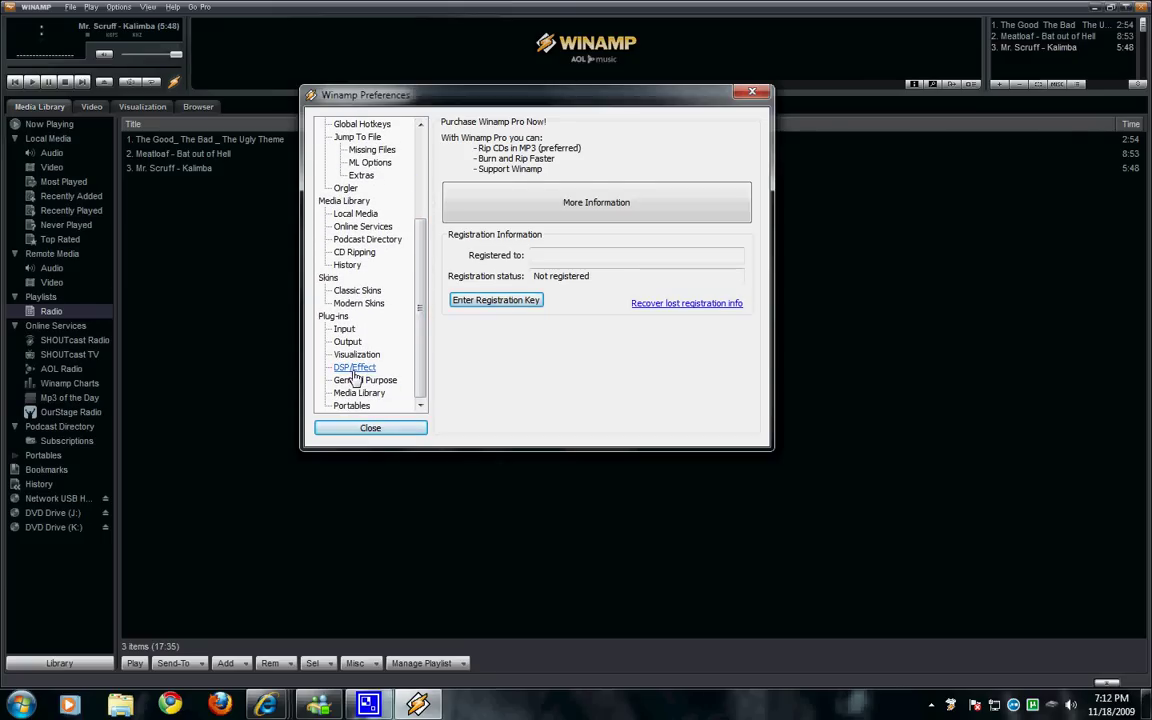
{"action": "left_click", "coordinate": [355, 370]}
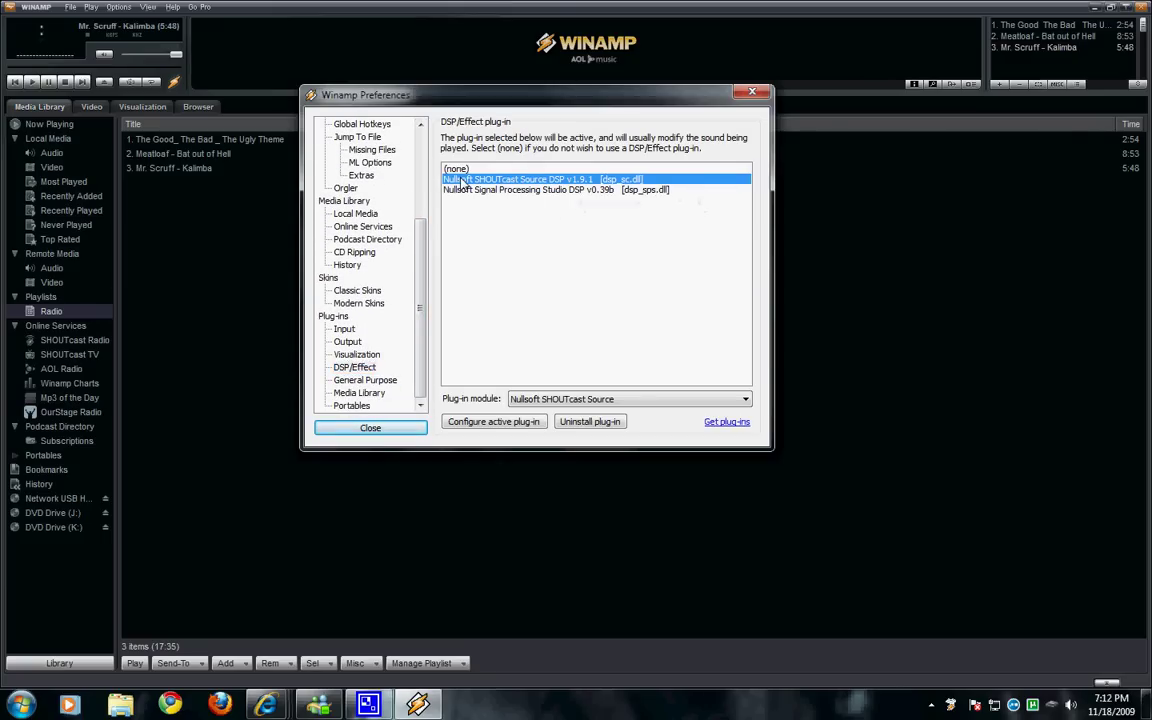
Step: Open the Nullsoft SHOUTcast Source DSP v1.9.1 plug-in and review its Main, Output, Encoder and Input settings
{"action": "double_click", "coordinate": [540, 179]}
{"action": "left_click_drag", "start_coordinate": [620, 161], "coordinate": [481, 97]}
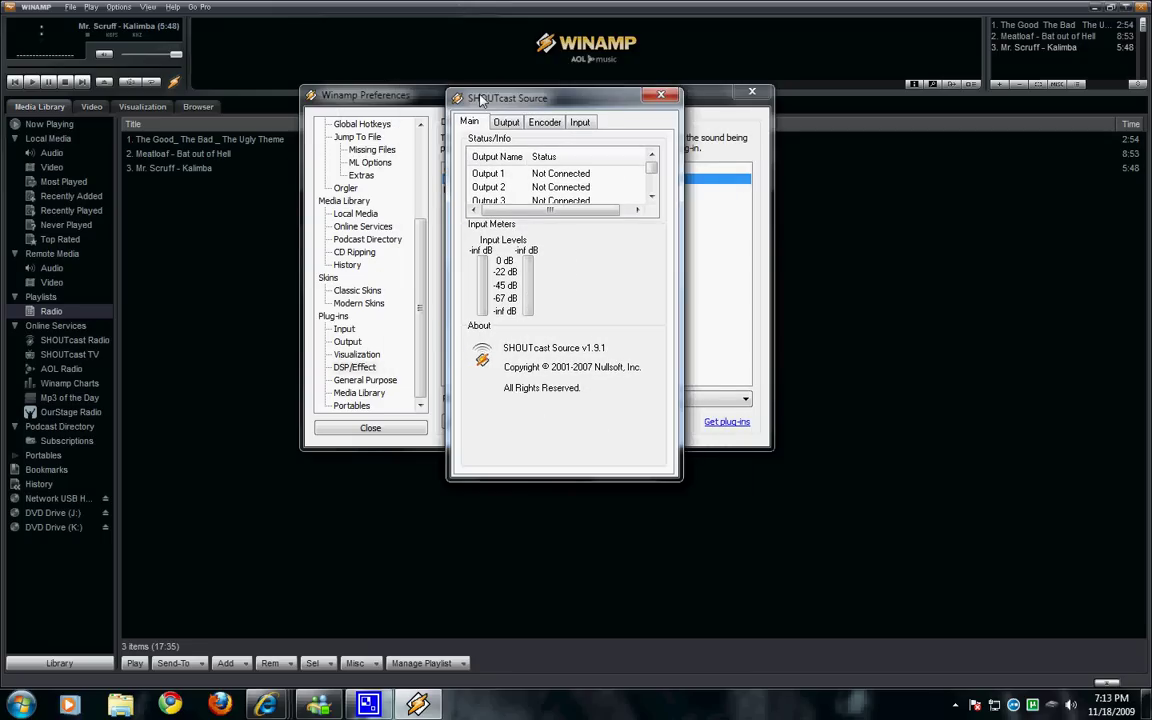
{"action": "left_click", "coordinate": [506, 123]}
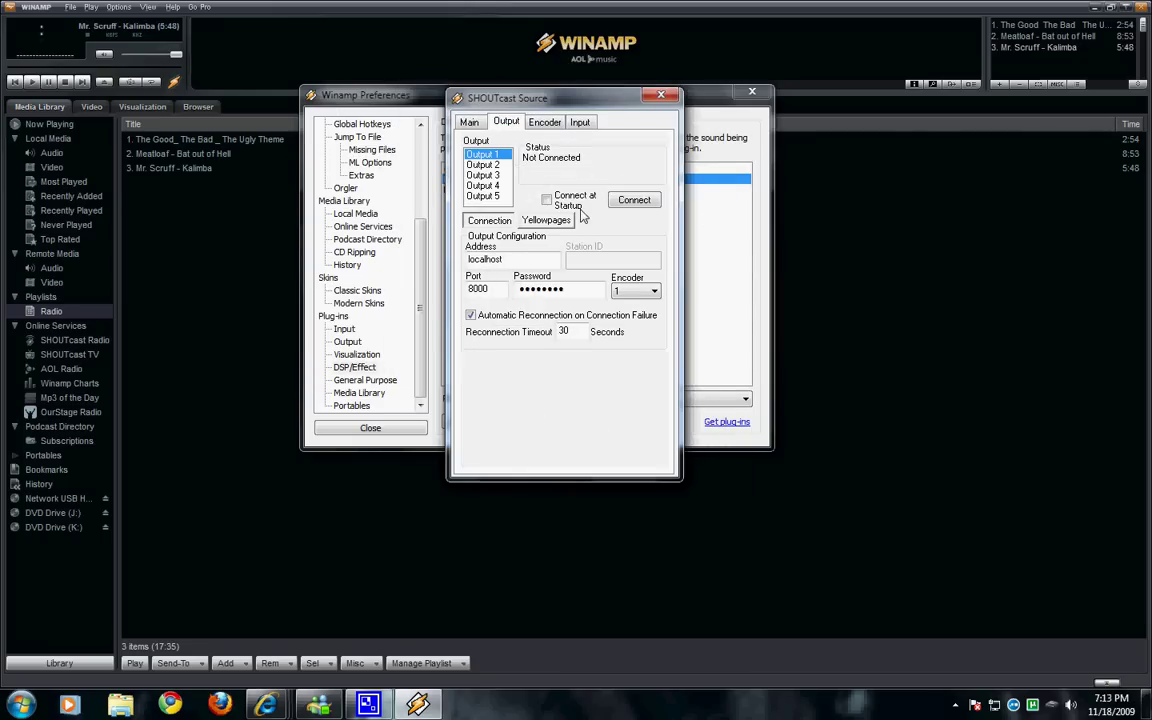
{"action": "left_click", "coordinate": [467, 122]}
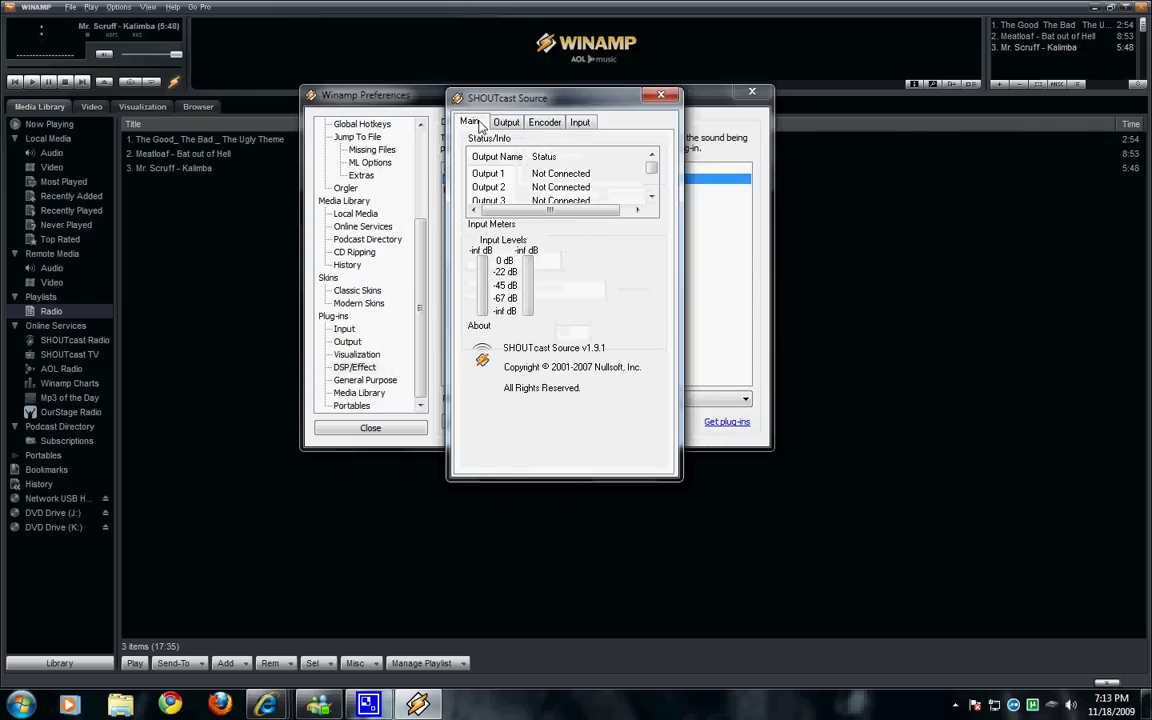
{"action": "left_click", "coordinate": [507, 122]}
{"action": "left_click", "coordinate": [544, 122]}
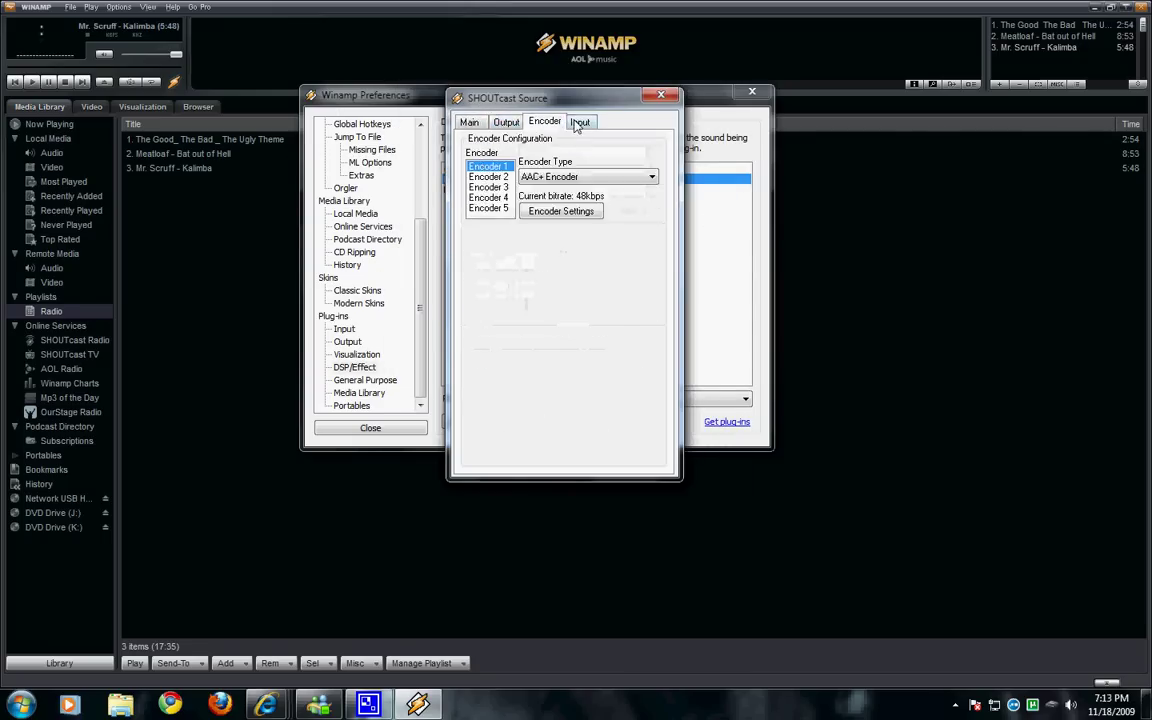
{"action": "left_click", "coordinate": [580, 122]}
{"action": "left_click", "coordinate": [469, 122]}
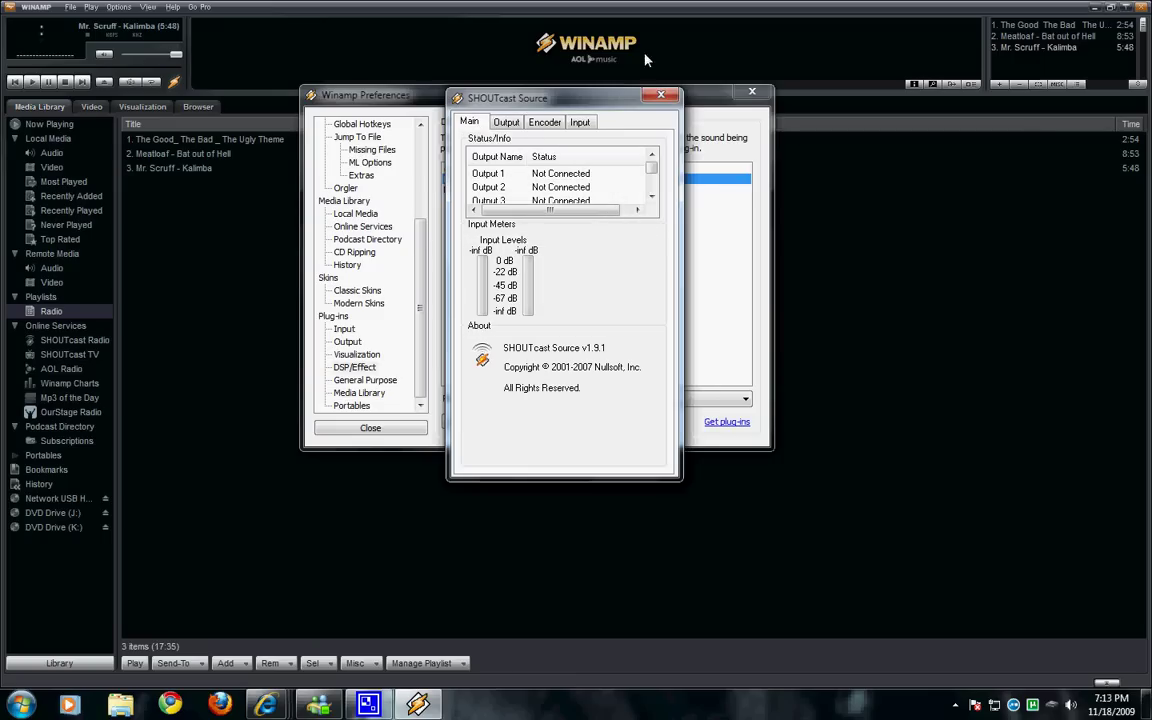
Step: Close the SHOUTcast Source window, the Winamp preferences and Winamp itself
{"action": "left_click", "coordinate": [660, 95]}
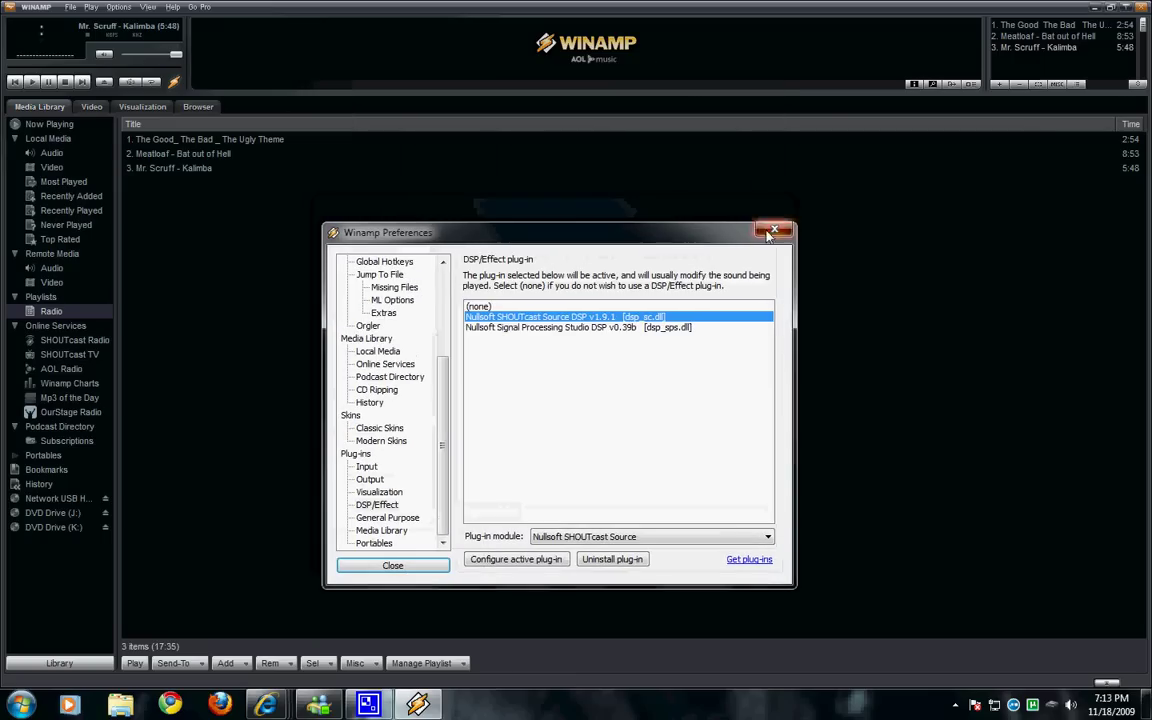
{"action": "left_click", "coordinate": [752, 92]}
{"action": "left_click", "coordinate": [1138, 12]}
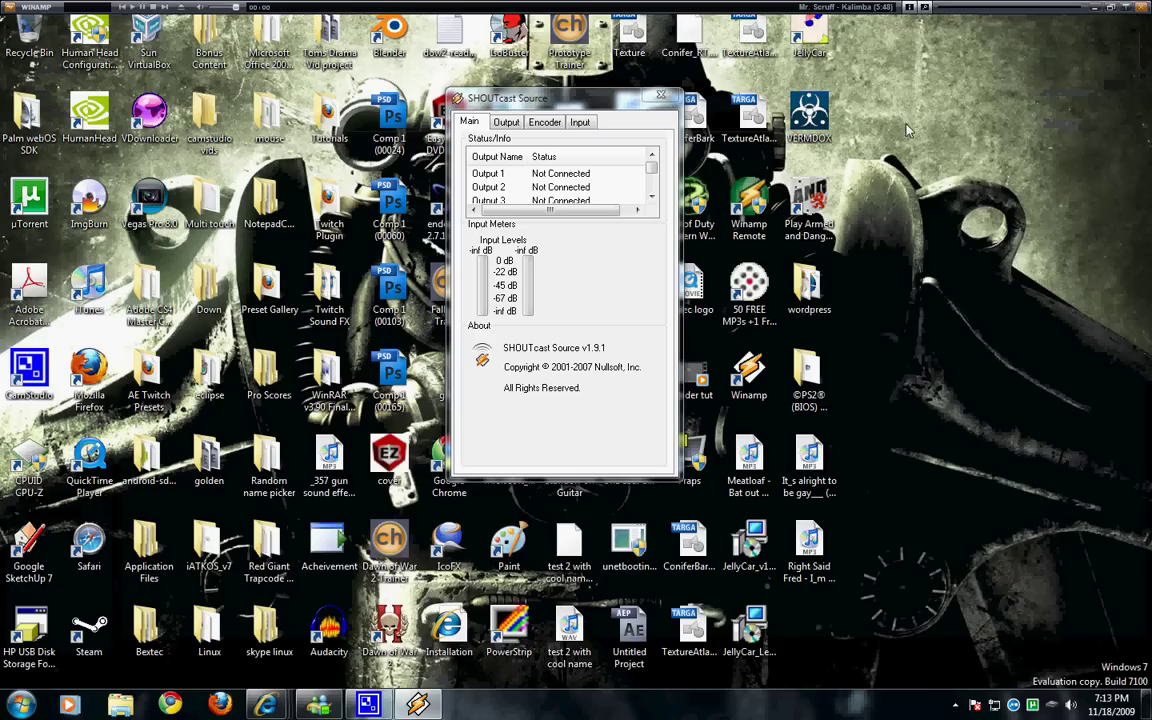
{"action": "left_click", "coordinate": [1141, 9]}
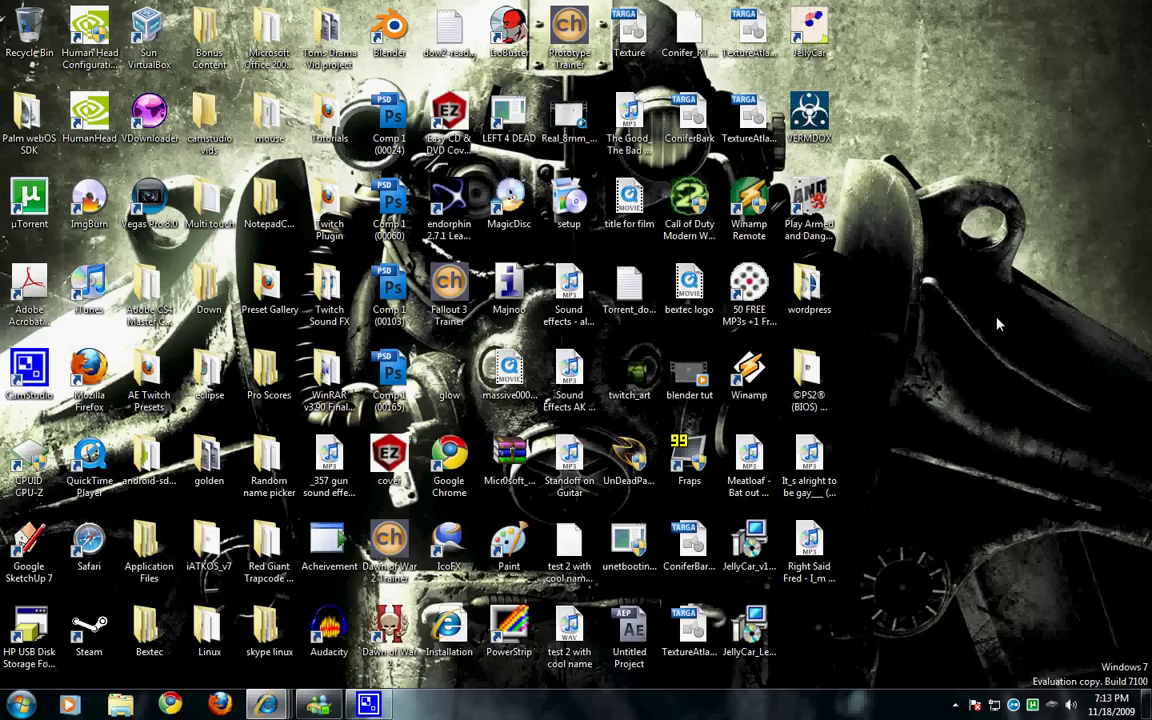
Step: Switch to the listen2myradio.com site in Internet Explorer, view its sign-up form, and open the login page
{"action": "mouse_move", "coordinate": [266, 705]}
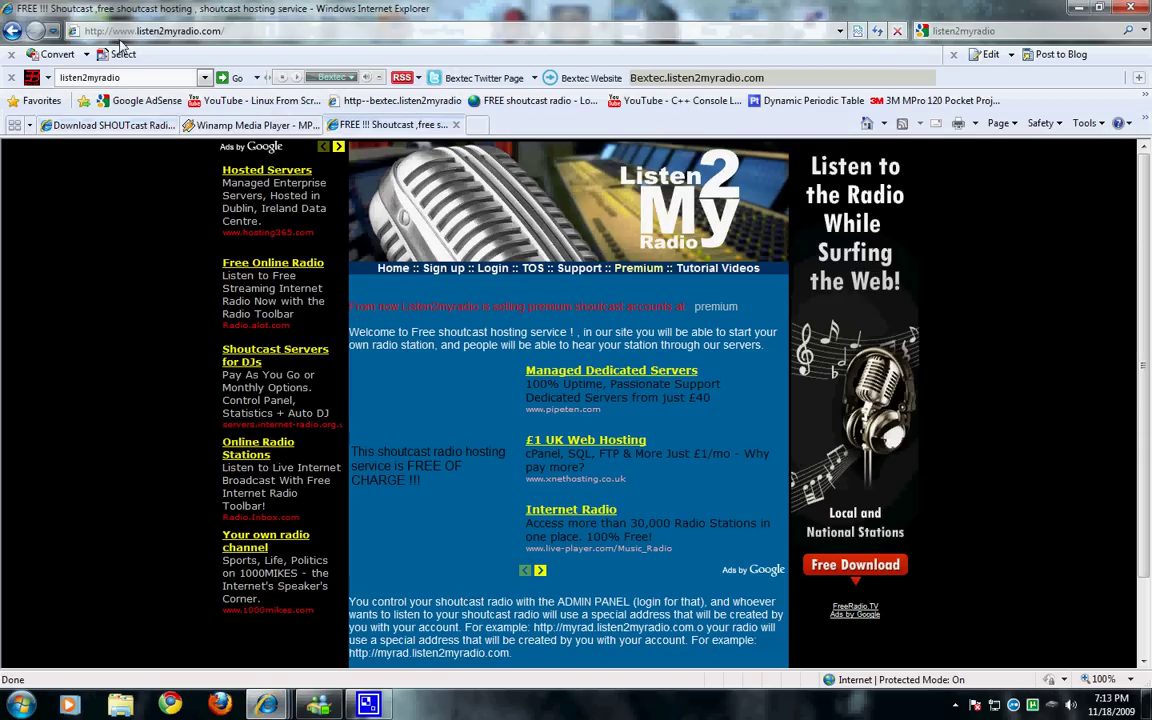
{"action": "left_click", "coordinate": [466, 600]}
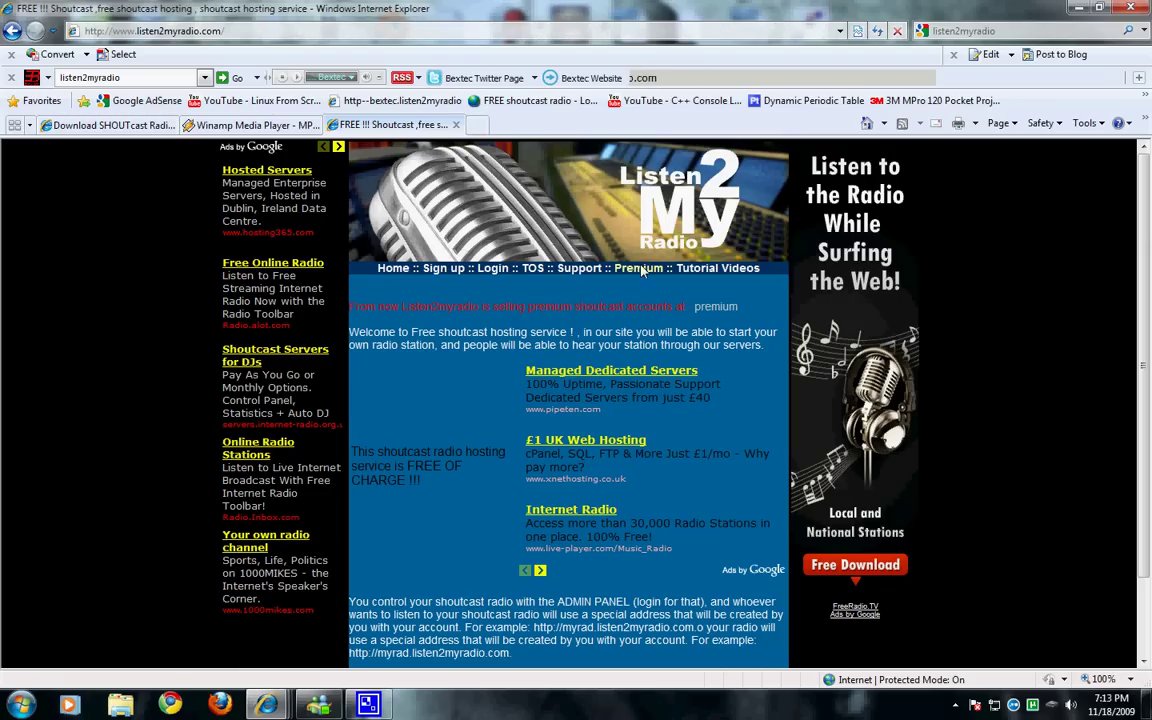
{"action": "left_click", "coordinate": [443, 270]}
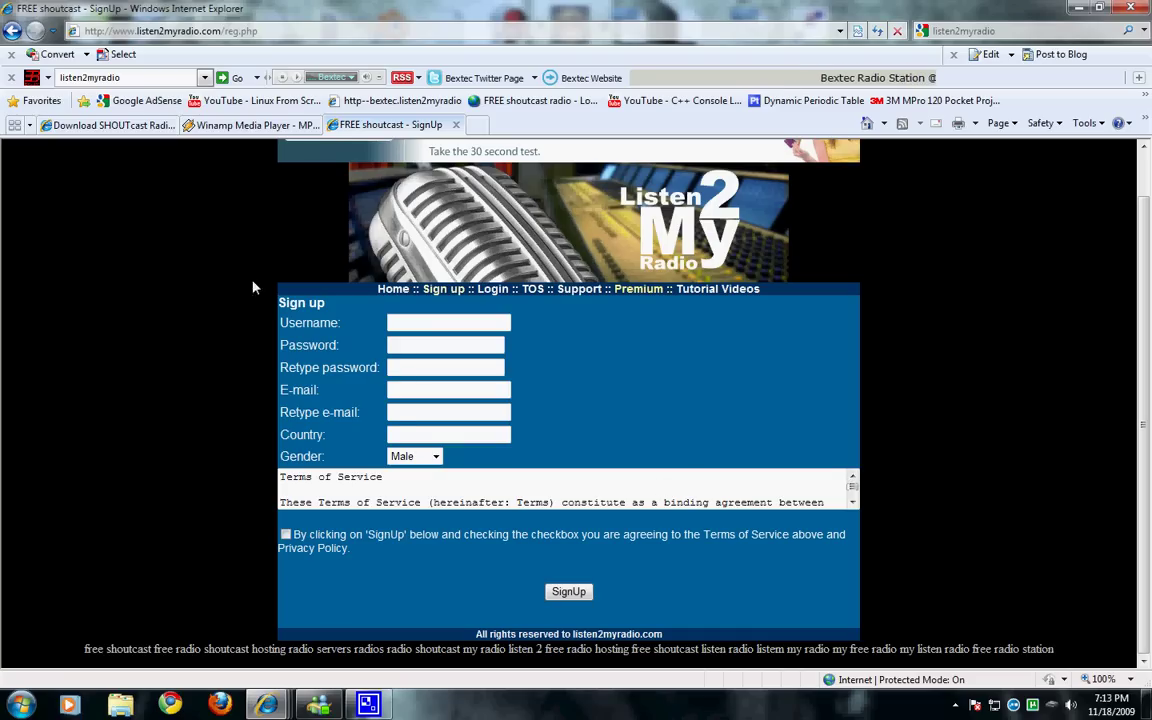
{"action": "left_click", "coordinate": [492, 290]}
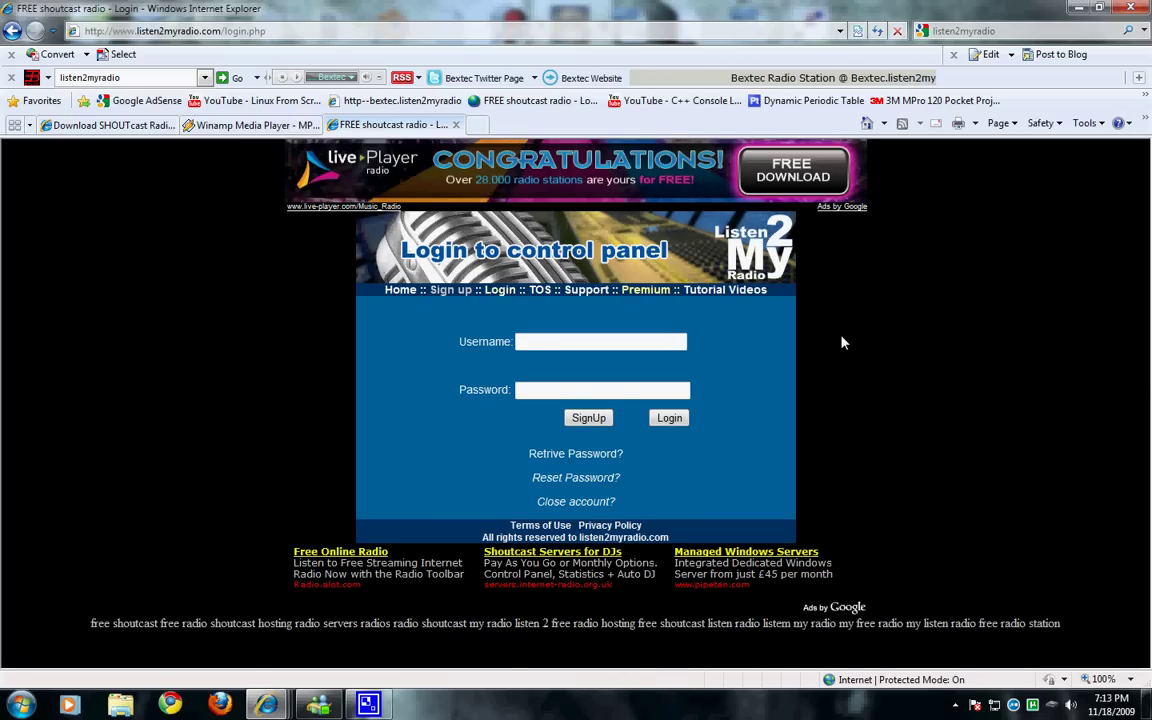
Step: Log in to the listen2myradio control panel with the account username and password, and let the browser remember the password
{"action": "left_click", "coordinate": [542, 343]}
{"action": "type", "text": "j"}
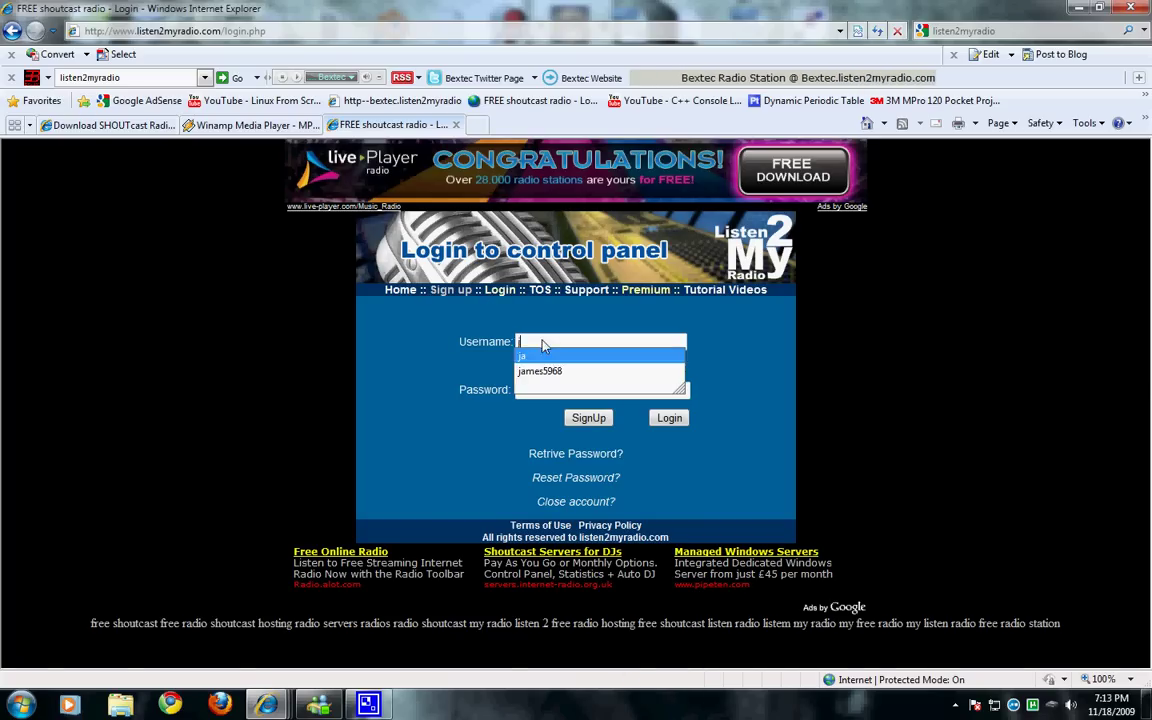
{"action": "left_click", "coordinate": [566, 376]}
{"action": "left_click", "coordinate": [595, 389]}
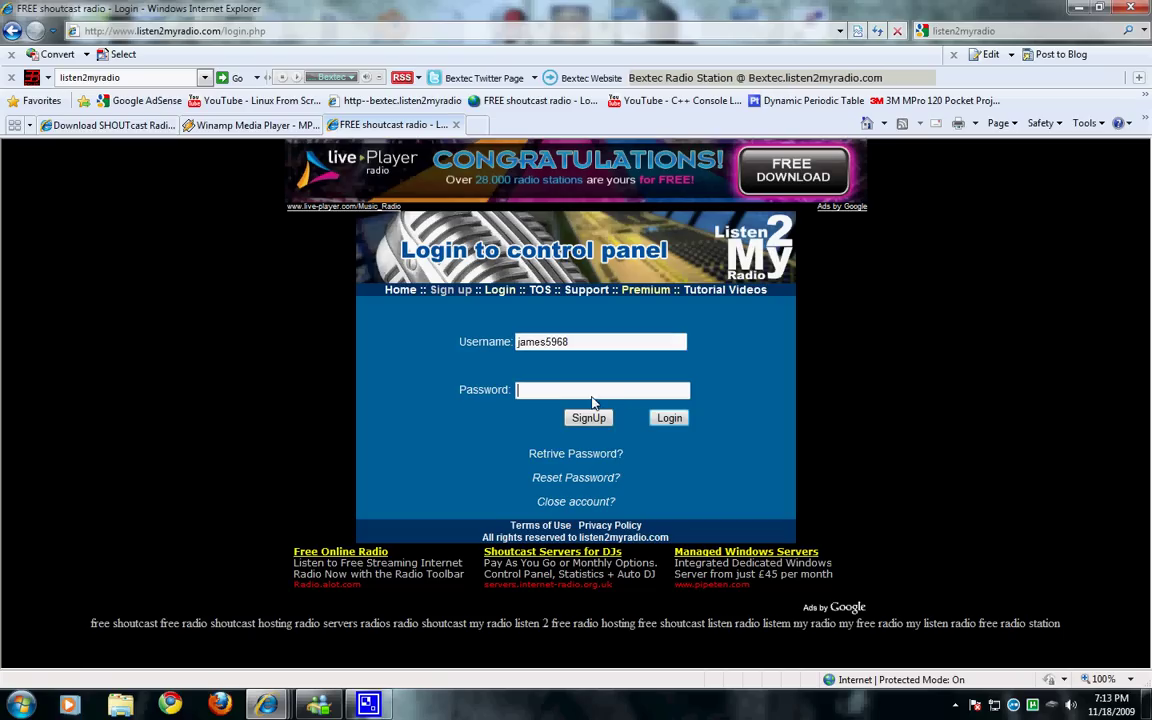
{"action": "type", "text": "*********"}
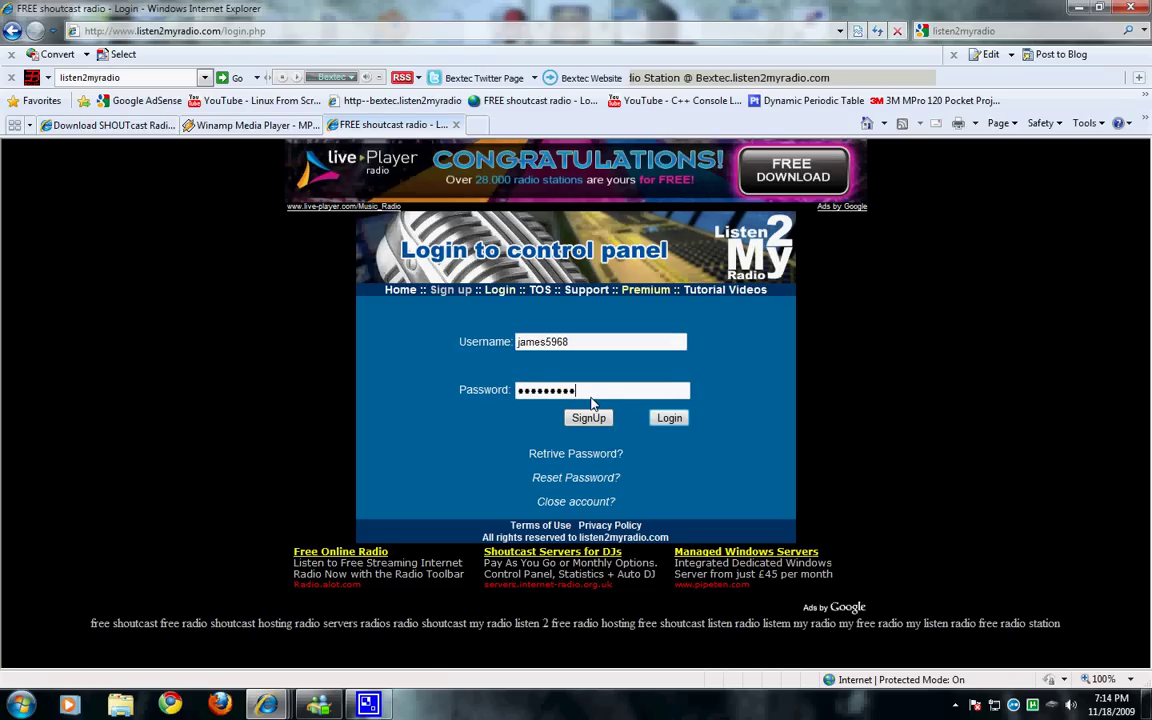
{"action": "type", "text": "***"}
{"action": "left_click", "coordinate": [660, 416]}
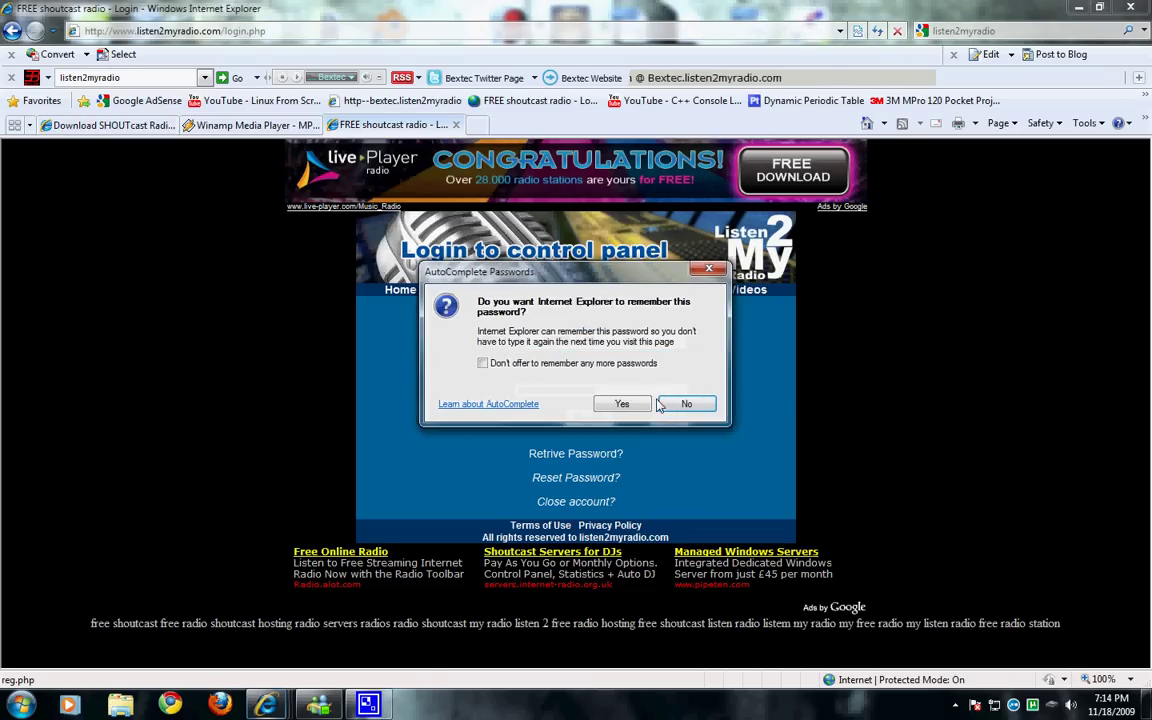
{"action": "left_click", "coordinate": [622, 404]}
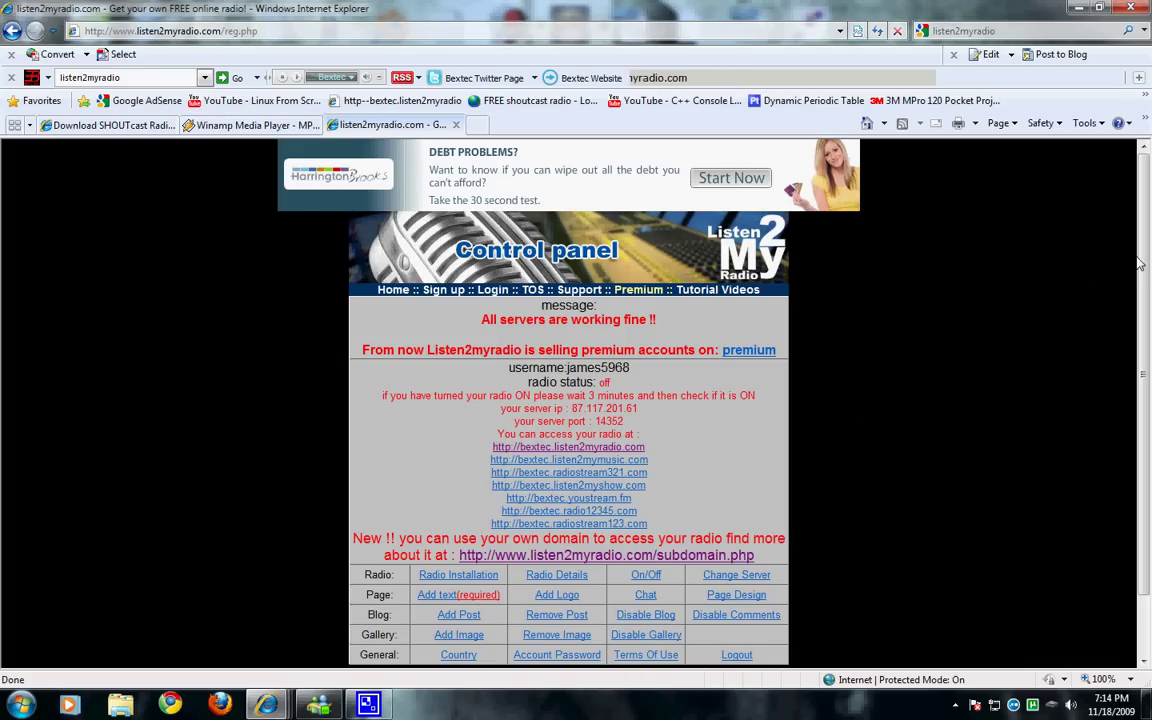
Step: Look over the control panel options and turn the radio on through its On/Off page
{"action": "scroll", "coordinate": [1147, 291], "scroll_direction": "down", "scroll_amount": 3}
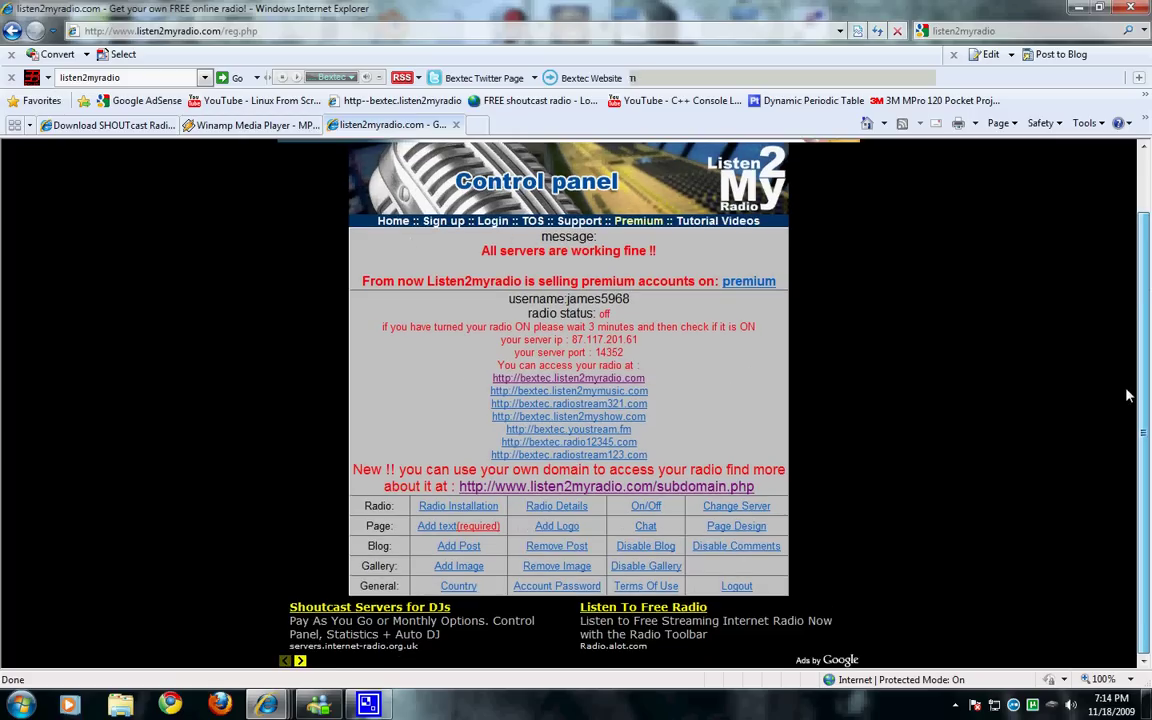
{"action": "scroll", "coordinate": [1135, 335], "scroll_direction": "up", "scroll_amount": 2}
{"action": "scroll", "coordinate": [1127, 335], "scroll_direction": "down", "scroll_amount": 1}
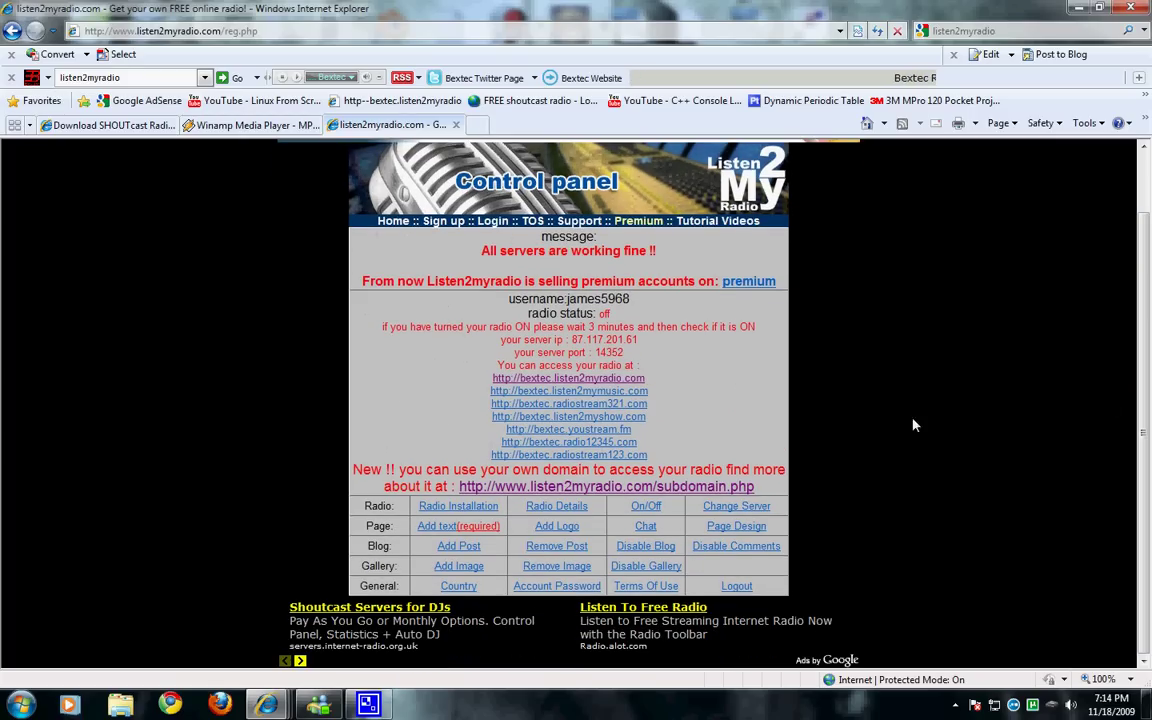
{"action": "left_click", "coordinate": [646, 512]}
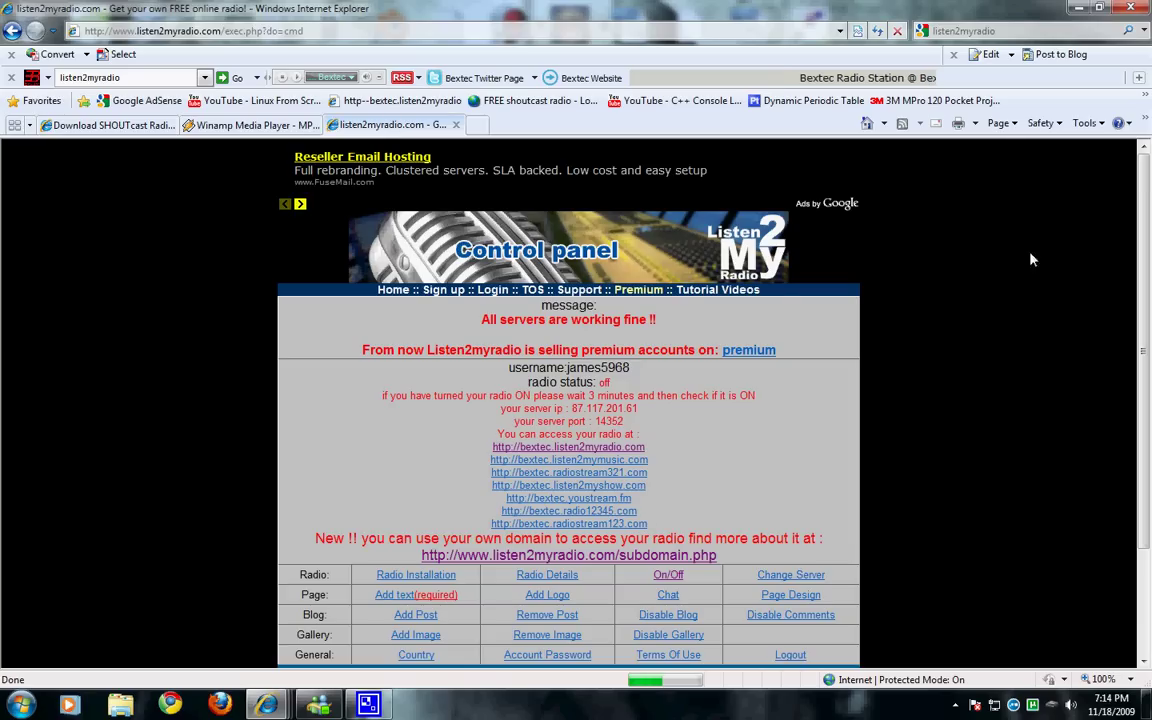
{"action": "scroll", "coordinate": [1135, 365], "scroll_direction": "down", "scroll_amount": 3}
{"action": "scroll", "coordinate": [1135, 365], "scroll_direction": "up", "scroll_amount": 3}
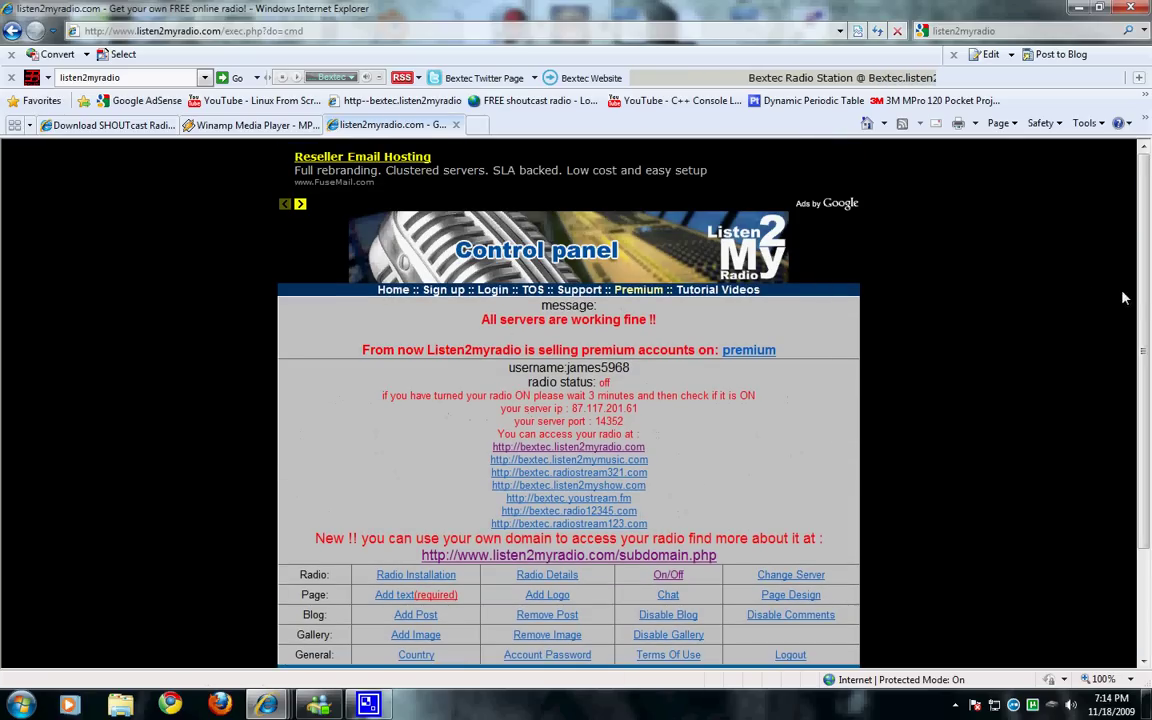
{"action": "scroll", "coordinate": [508, 532], "scroll_direction": "down", "scroll_amount": 3}
{"action": "left_click", "coordinate": [548, 582]}
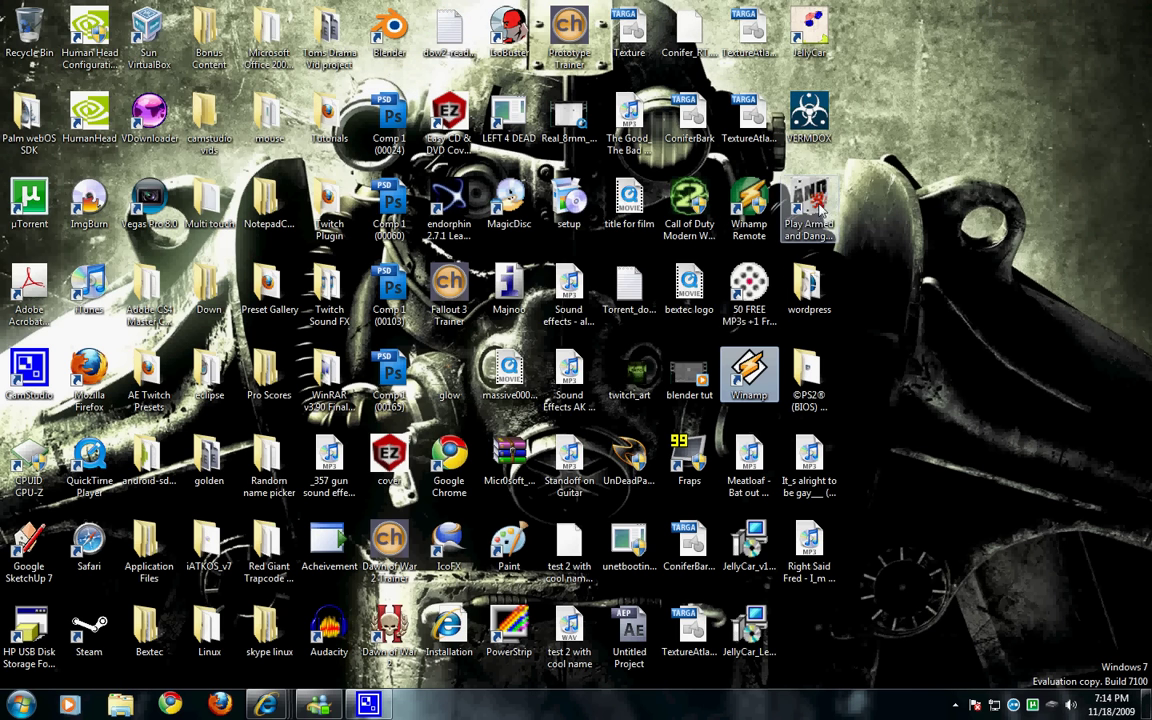
Step: Launch Winamp from the desktop, restore its window to a smaller size, and arrange it alongside the SHOUTcast Source window
{"action": "double_click", "coordinate": [760, 368]}
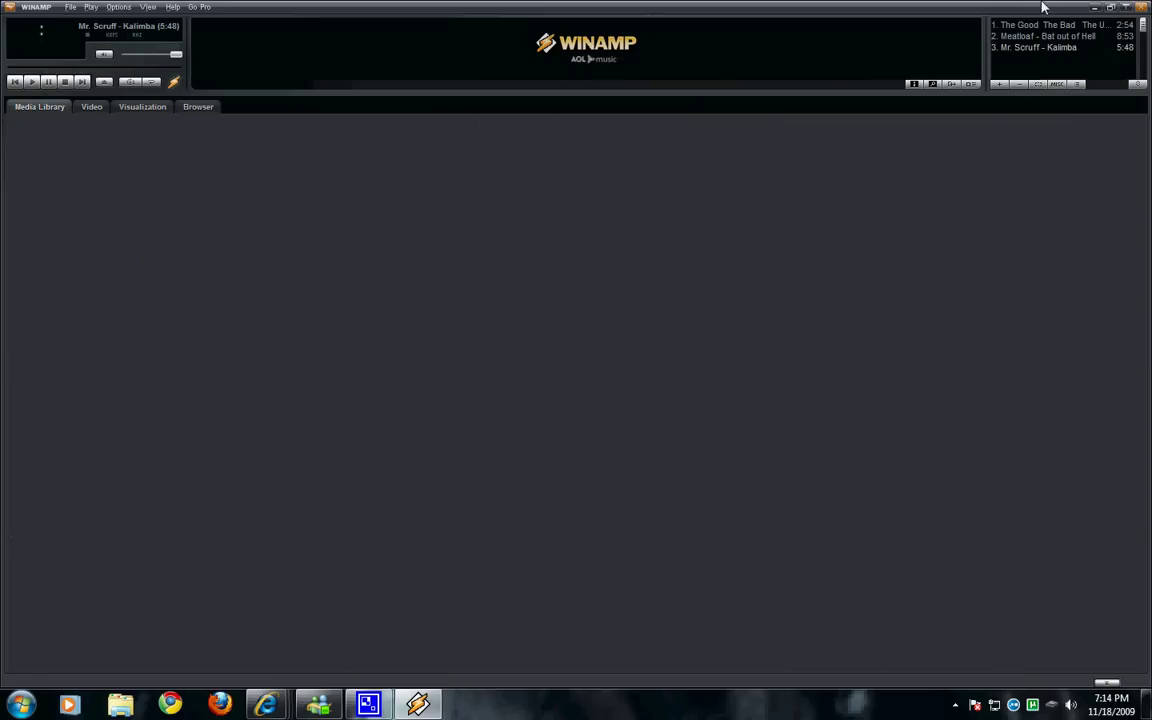
{"action": "double_click", "coordinate": [1042, 7]}
{"action": "left_click_drag", "start_coordinate": [779, 71], "coordinate": [457, 292]}
{"action": "left_click", "coordinate": [490, 229]}
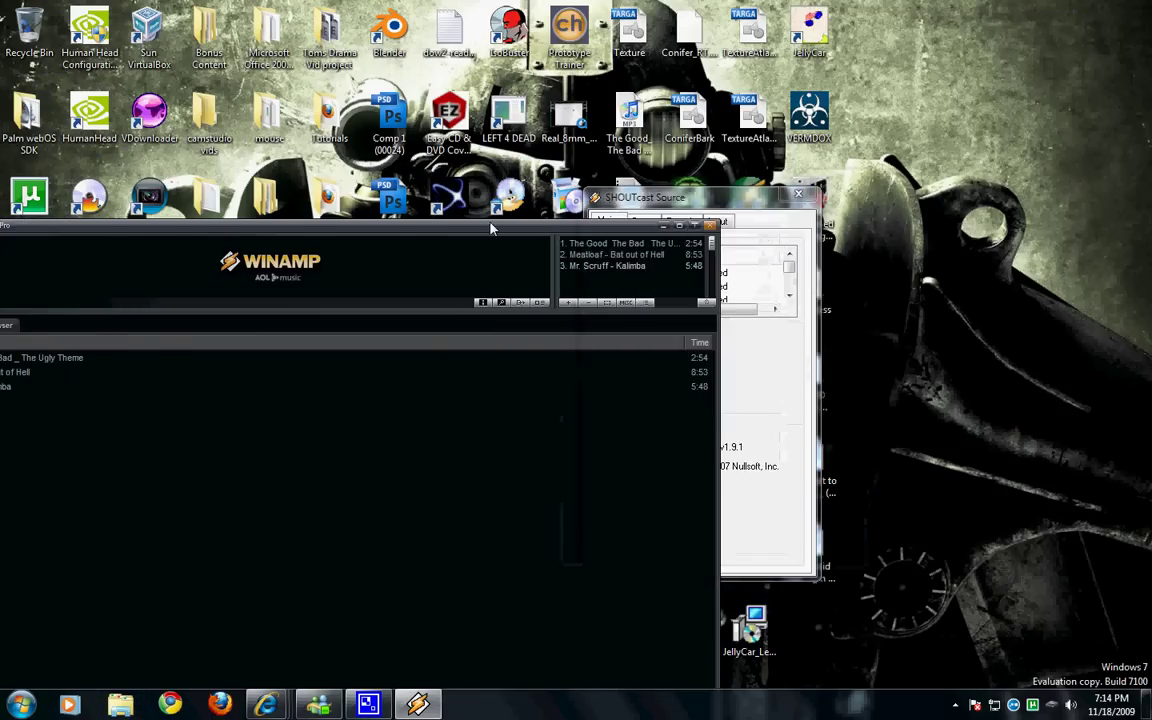
{"action": "left_click_drag", "start_coordinate": [490, 229], "coordinate": [648, 148]}
Step: View the SHOUTcast Source main status page and display the connection settings of Output 1
{"action": "left_click", "coordinate": [640, 170]}
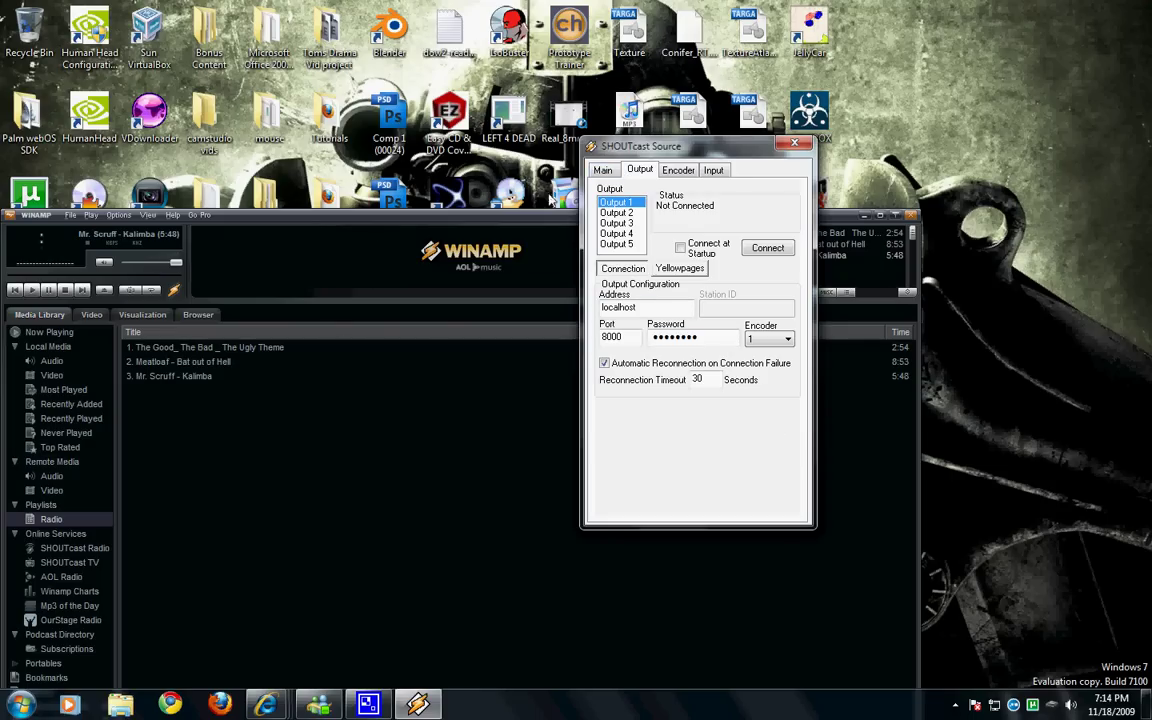
{"action": "left_click", "coordinate": [71, 216]}
{"action": "left_click", "coordinate": [690, 157]}
{"action": "left_click_drag", "start_coordinate": [690, 157], "coordinate": [684, 176]}
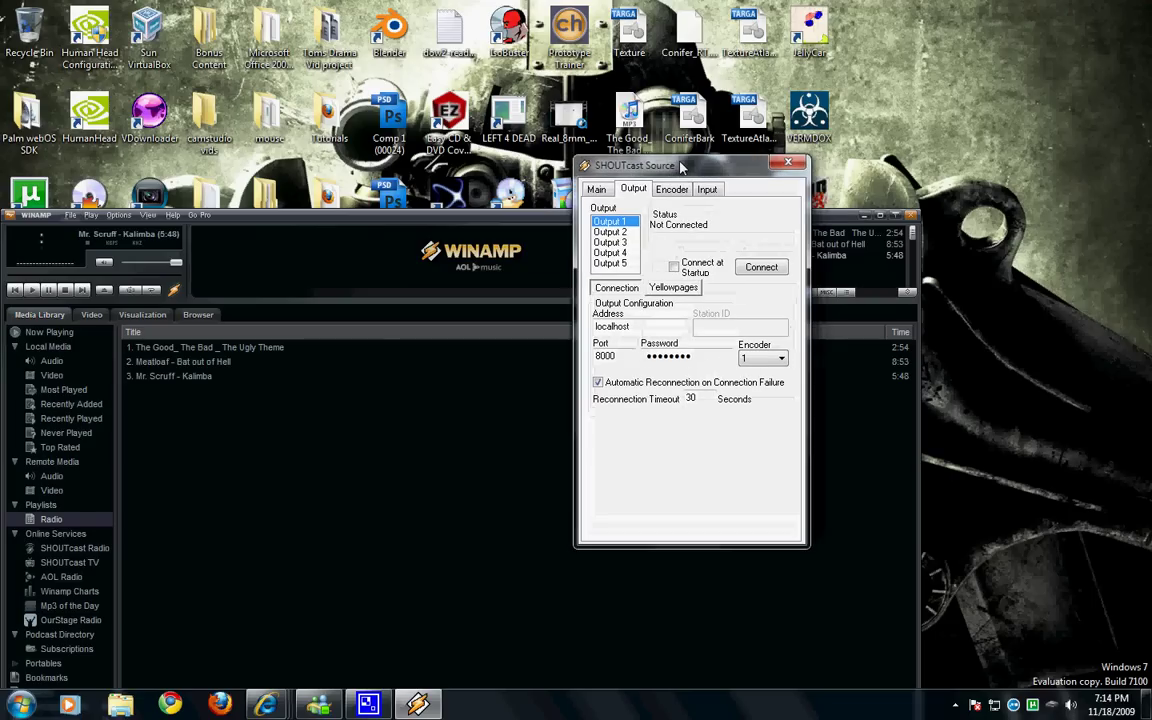
{"action": "left_click", "coordinate": [597, 190]}
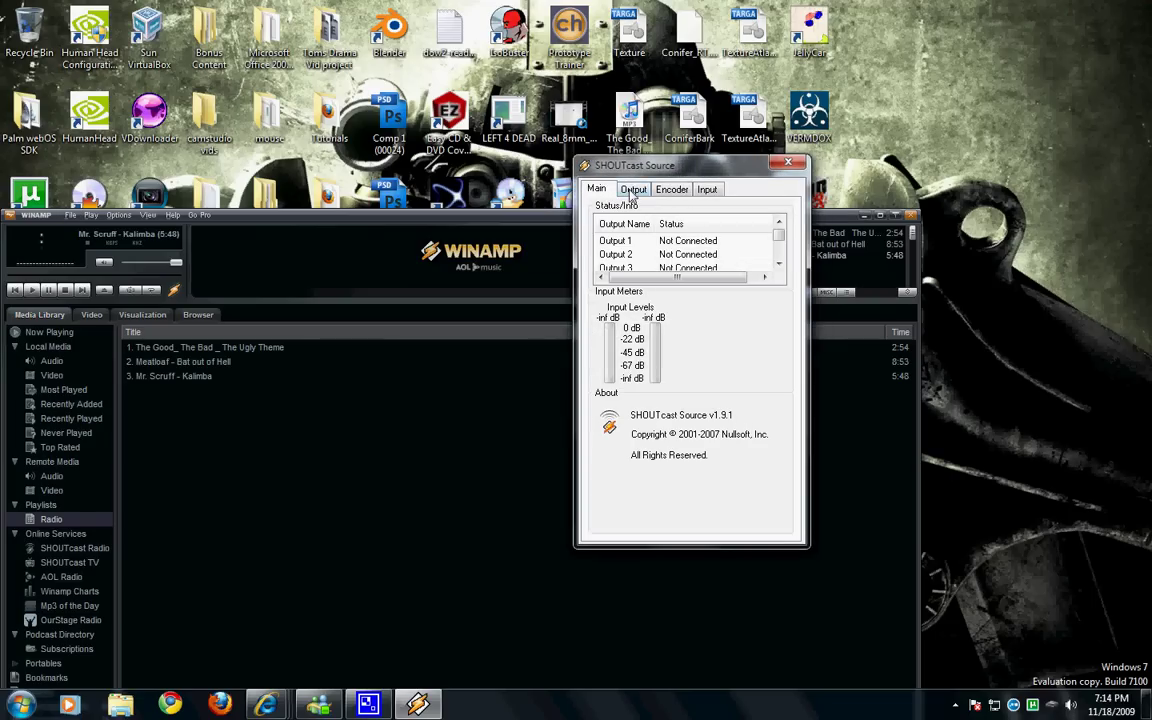
{"action": "left_click", "coordinate": [631, 192]}
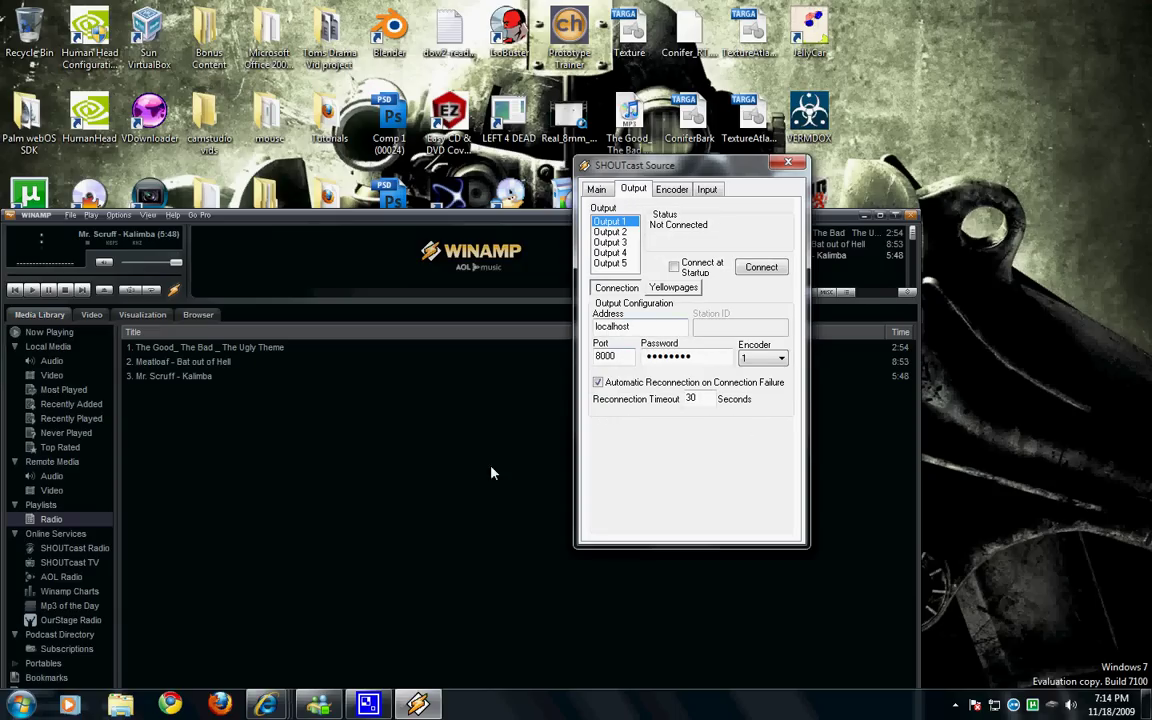
Step: Copy the server IP 87.117.201.61 from the listen2myradio control panel into the Output 1 address in SHOUTcast Source
{"action": "mouse_move", "coordinate": [270, 706]}
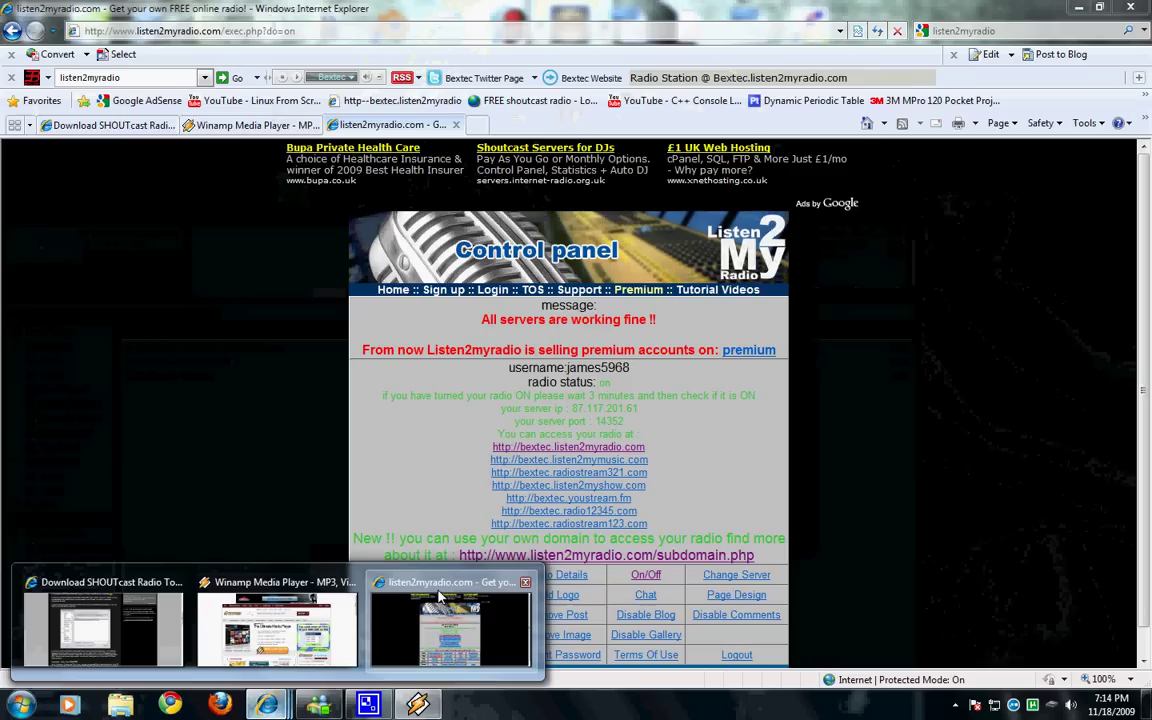
{"action": "left_click", "coordinate": [440, 598]}
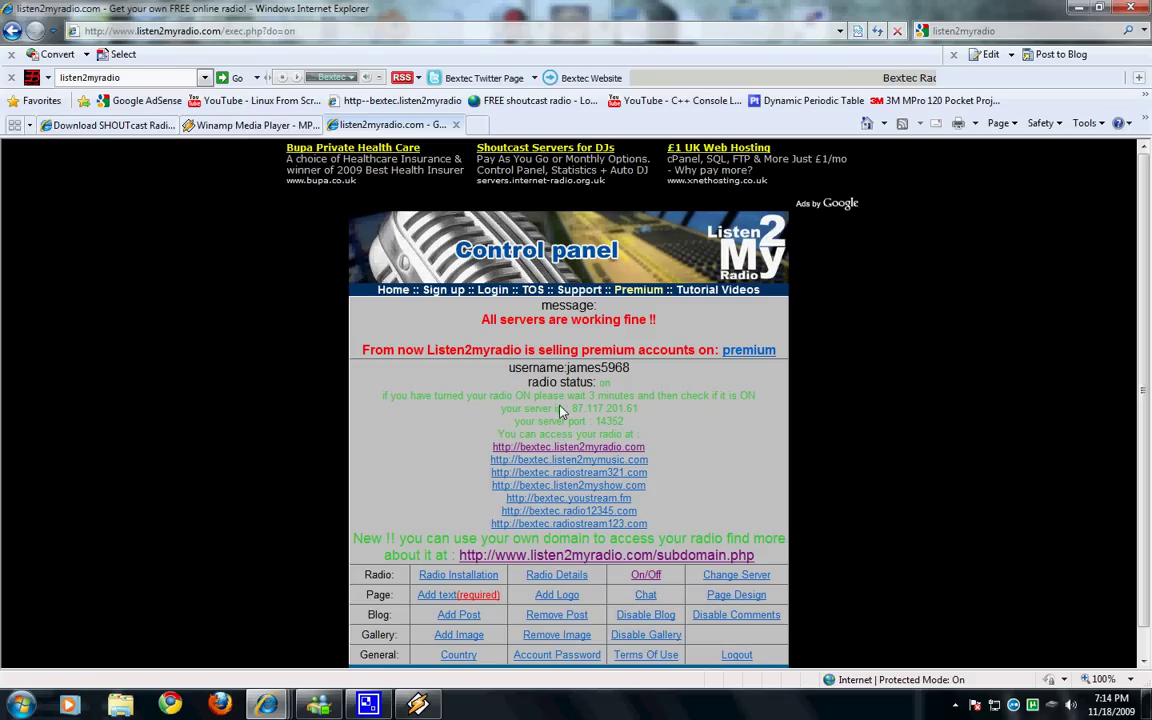
{"action": "key", "text": "ctrl+c"}
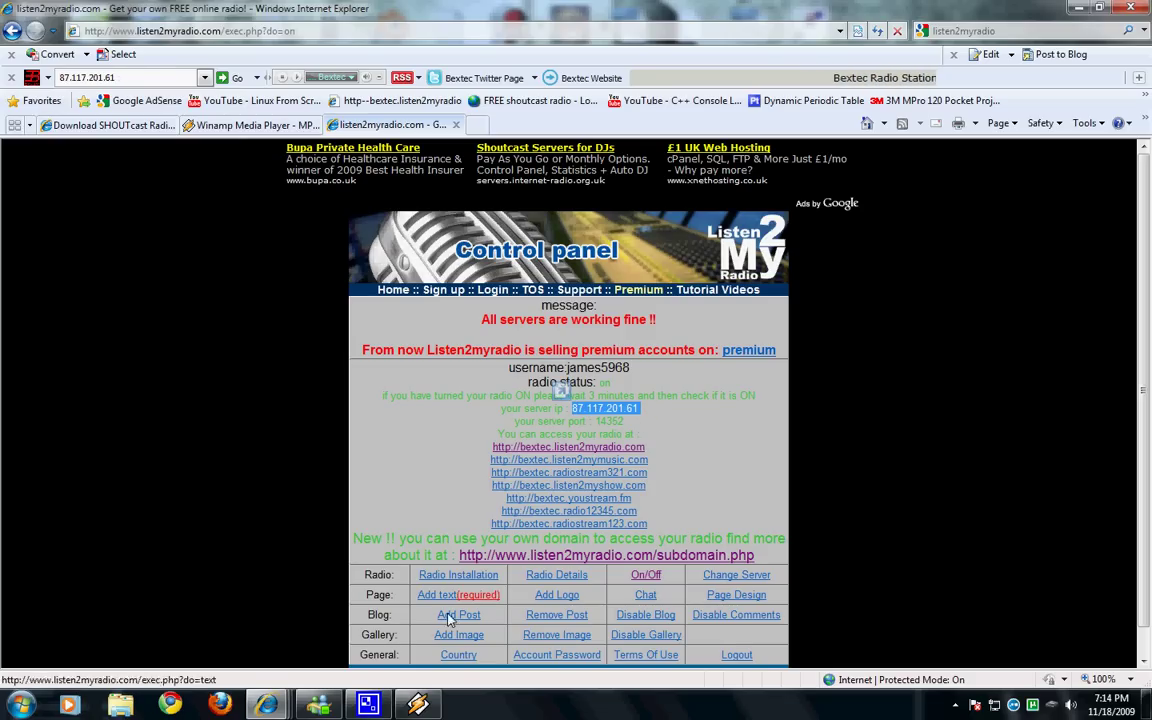
{"action": "key", "text": "alt+Tab"}
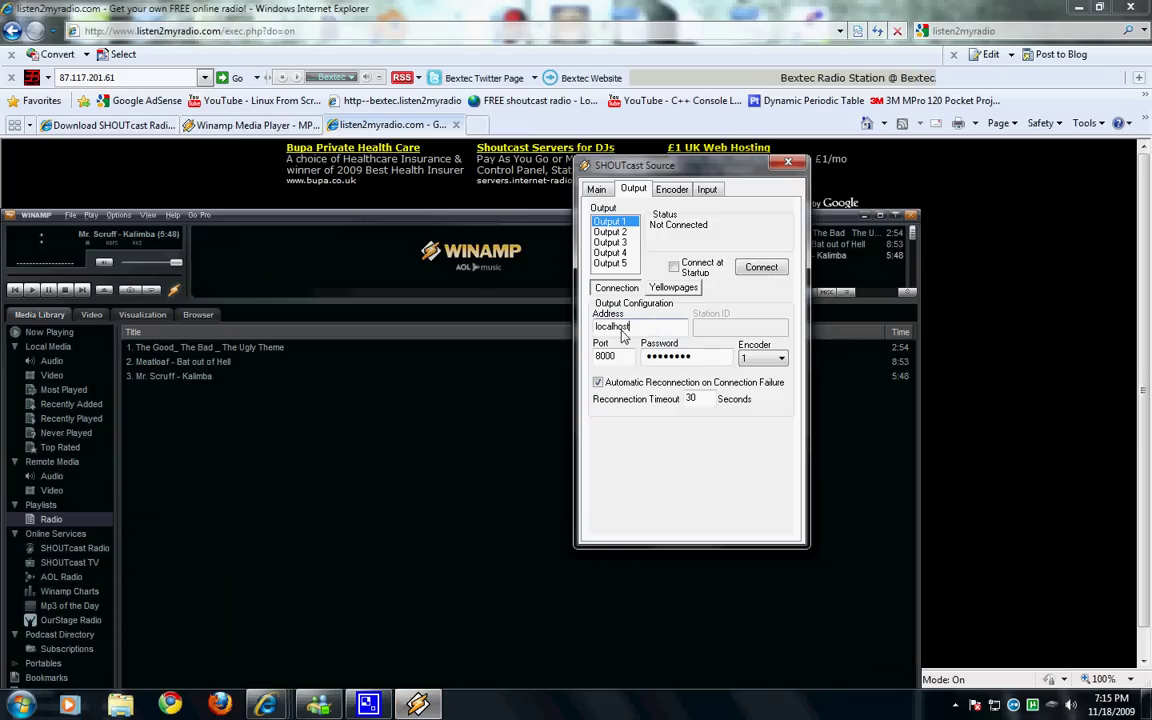
{"action": "double_click", "coordinate": [612, 326]}
{"action": "key", "text": "ctrl+v"}
Step: Copy the server port 14352 from the listen2myradio control panel into the Output 1 port in SHOUTcast Source
{"action": "key", "text": "alt+Tab"}
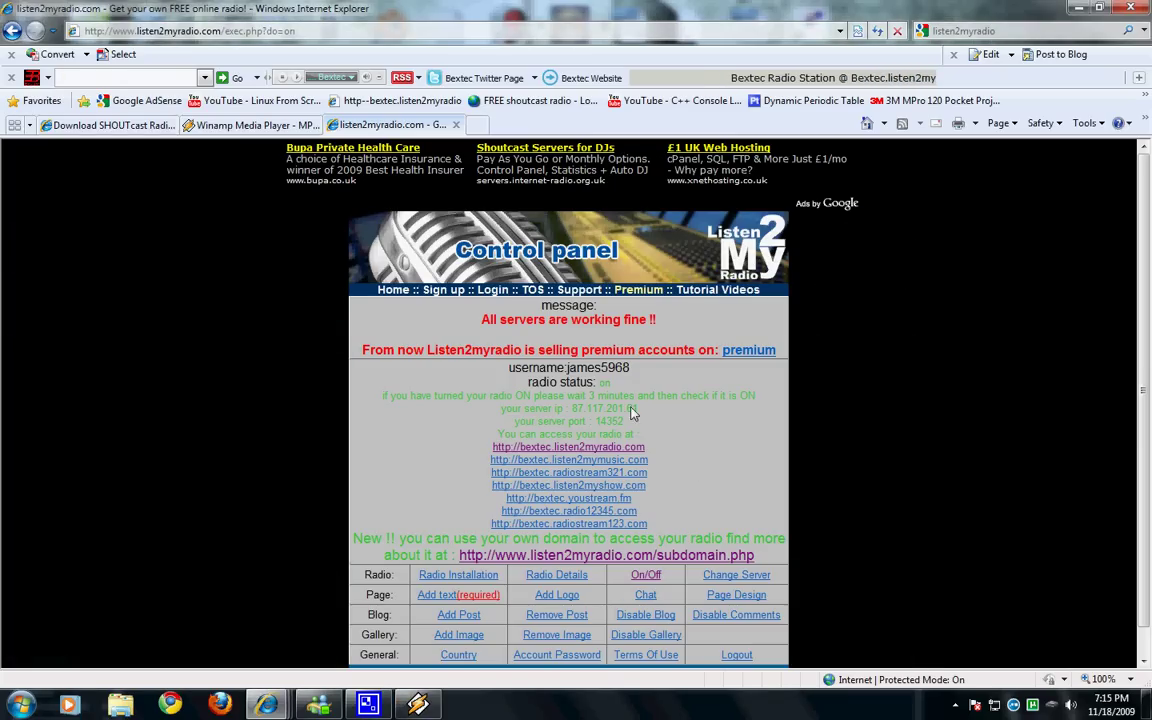
{"action": "double_click", "coordinate": [603, 424]}
{"action": "key", "text": "ctrl+c"}
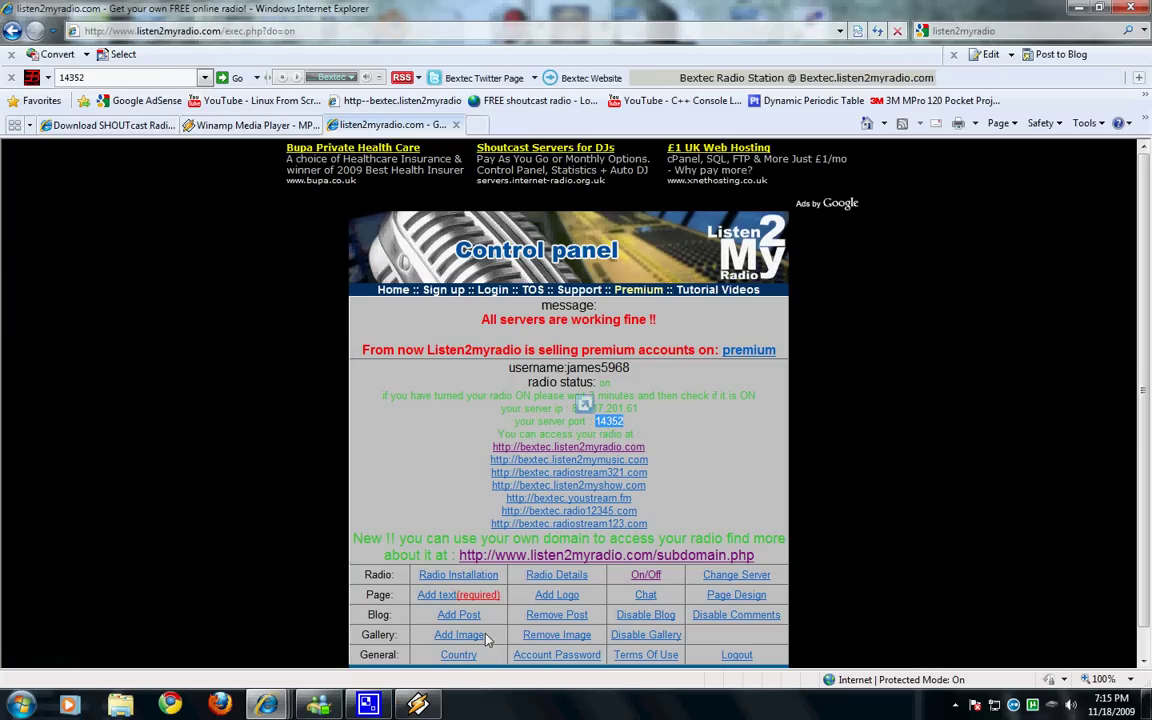
{"action": "key", "text": "alt+Tab"}
{"action": "double_click", "coordinate": [633, 362]}
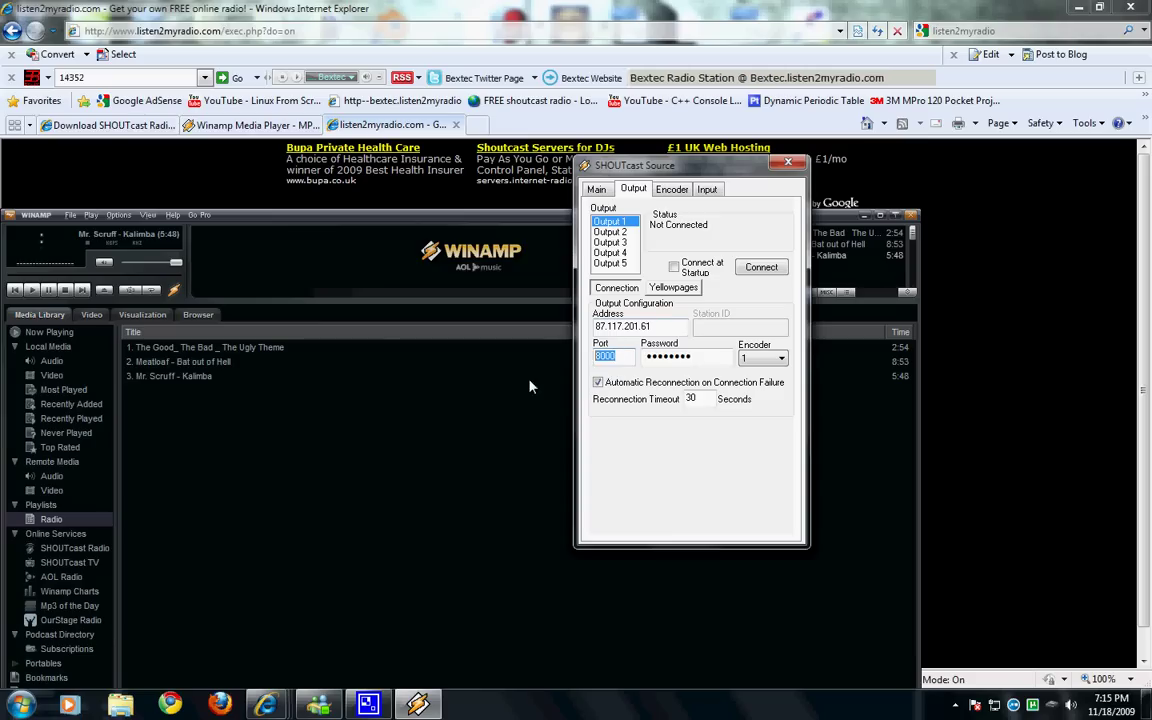
{"action": "key", "text": "ctrl+v"}
Step: Enter the server password for Output 1 and set the reconnection timeout to 5 seconds
{"action": "key", "text": "Tab"}
{"action": "type", "text": "************"}
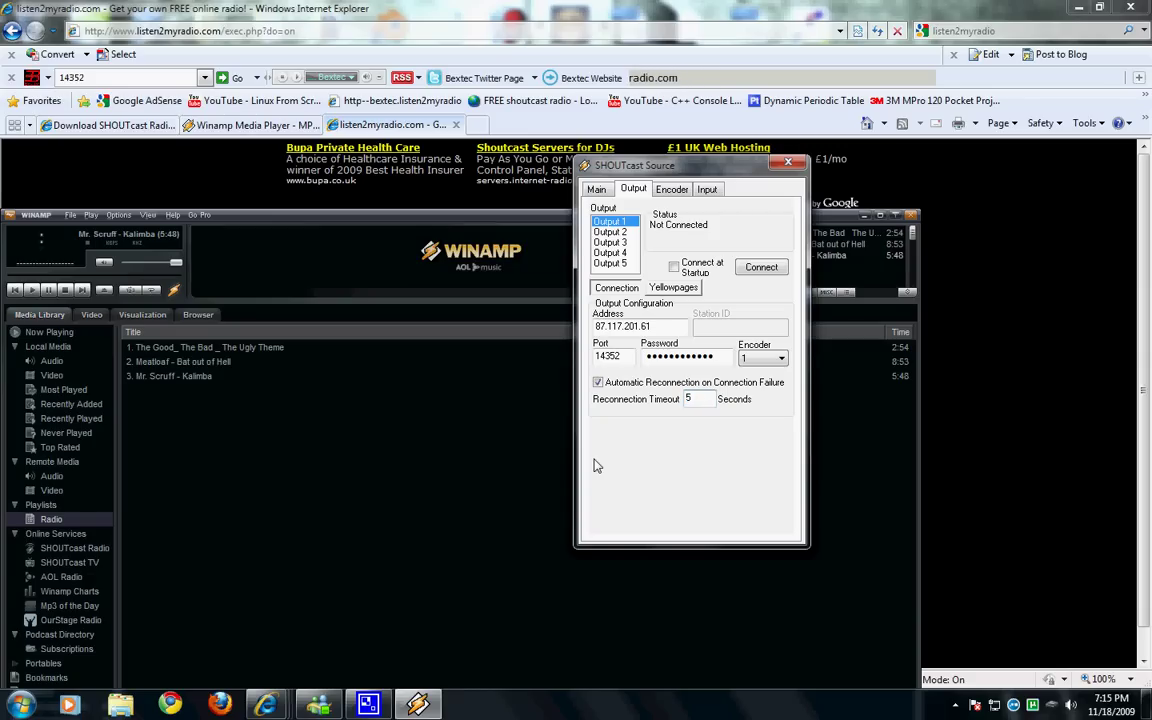
{"action": "key", "text": "Tab"}
{"action": "key", "text": "Tab"}
{"action": "key", "text": "Tab"}
Step: Set the Yellowpages server description to Bextec and return to the Output 1 connection settings
{"action": "left_click", "coordinate": [675, 288]}
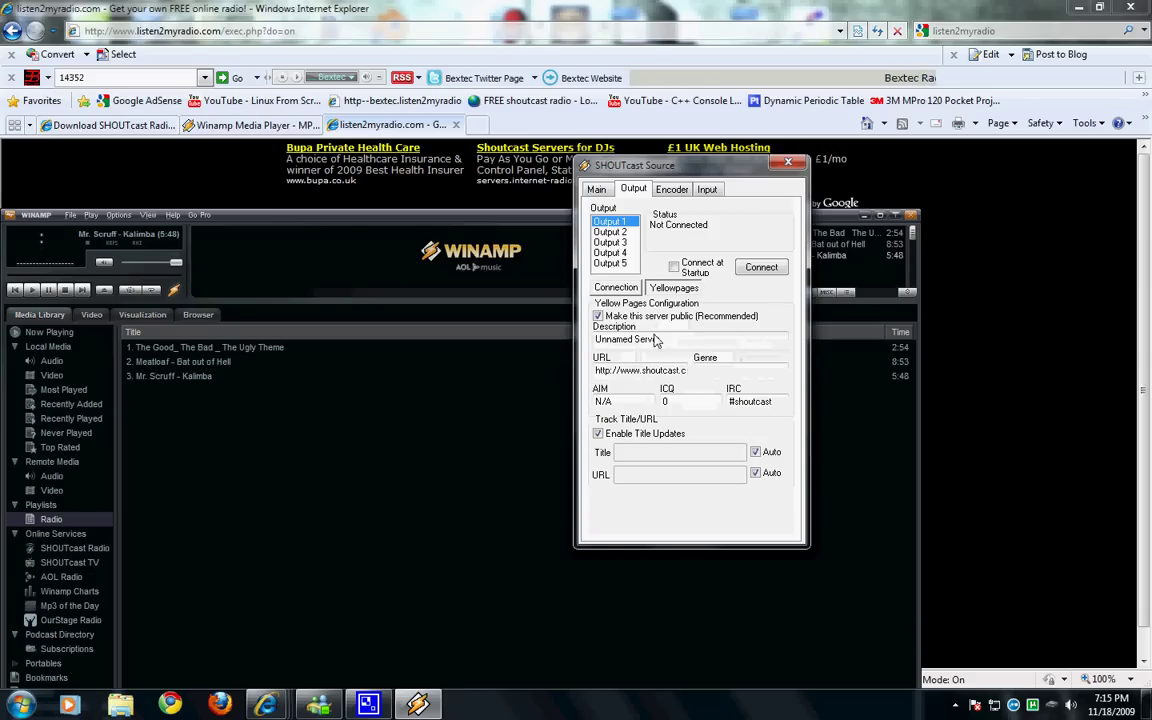
{"action": "left_click_drag", "start_coordinate": [700, 339], "coordinate": [591, 350]}
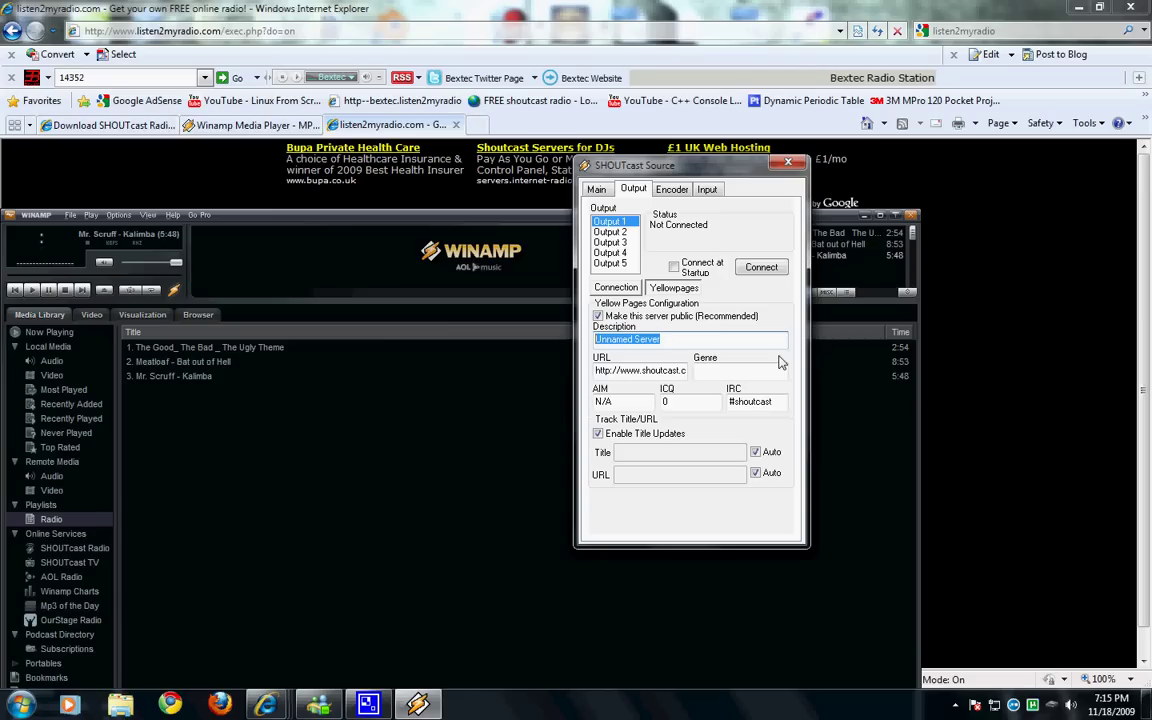
{"action": "type", "text": "Bextec"}
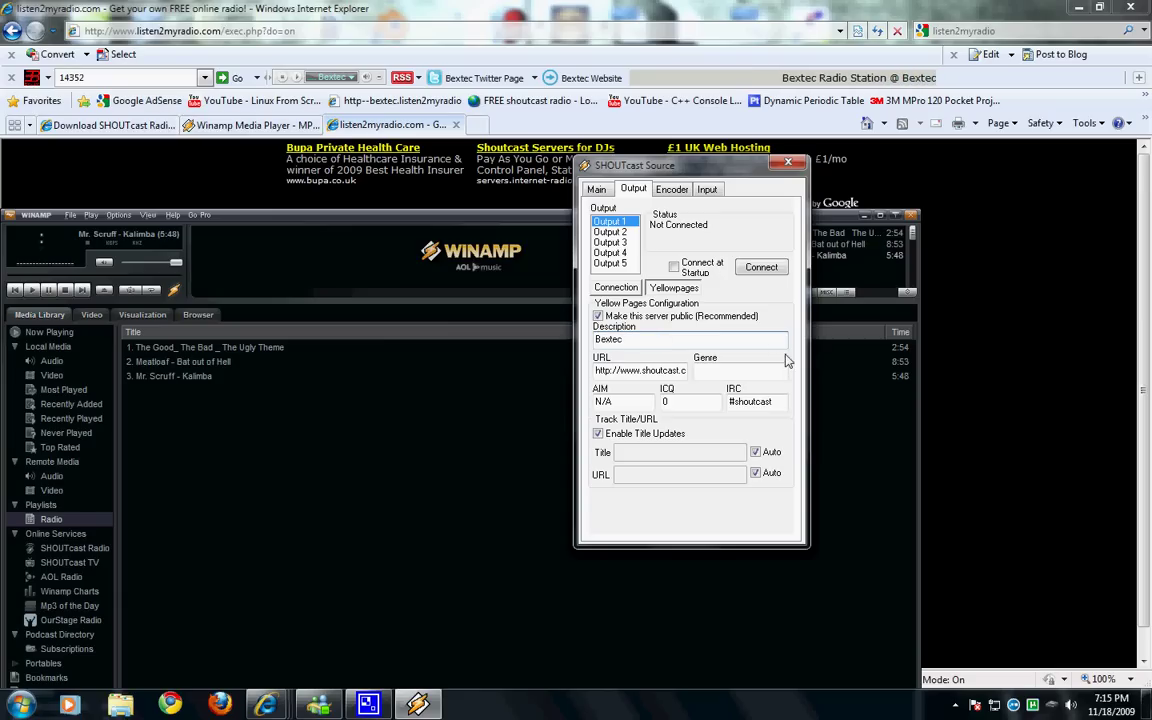
{"action": "left_click", "coordinate": [616, 288]}
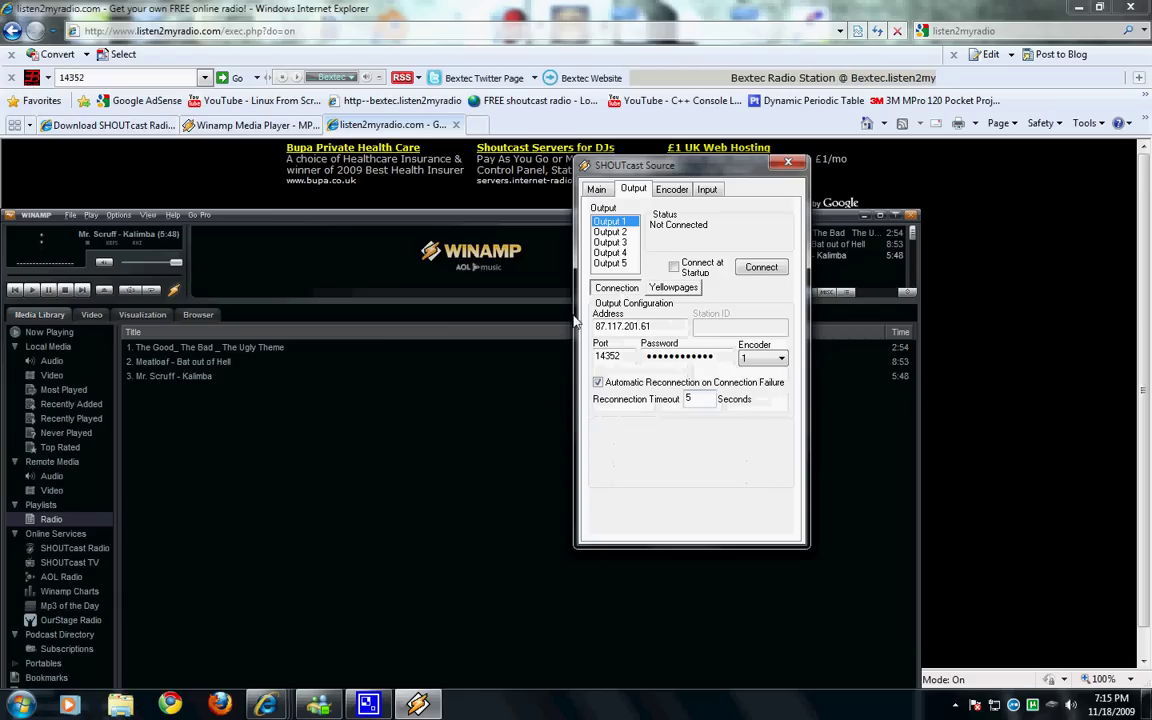
Step: Configure Encoder 1 as MP3 Encoder at 64kbps, 44.100kHz, Mono
{"action": "left_click", "coordinate": [672, 190]}
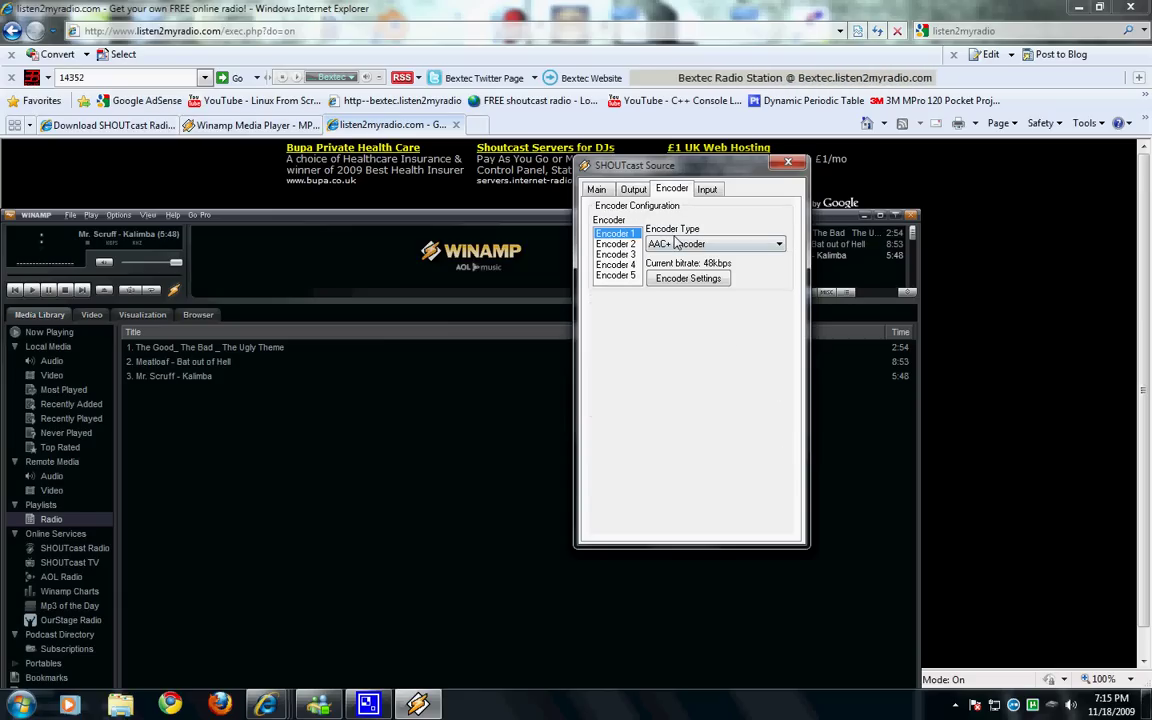
{"action": "left_click", "coordinate": [740, 244]}
{"action": "left_click", "coordinate": [700, 265]}
{"action": "left_click", "coordinate": [712, 277]}
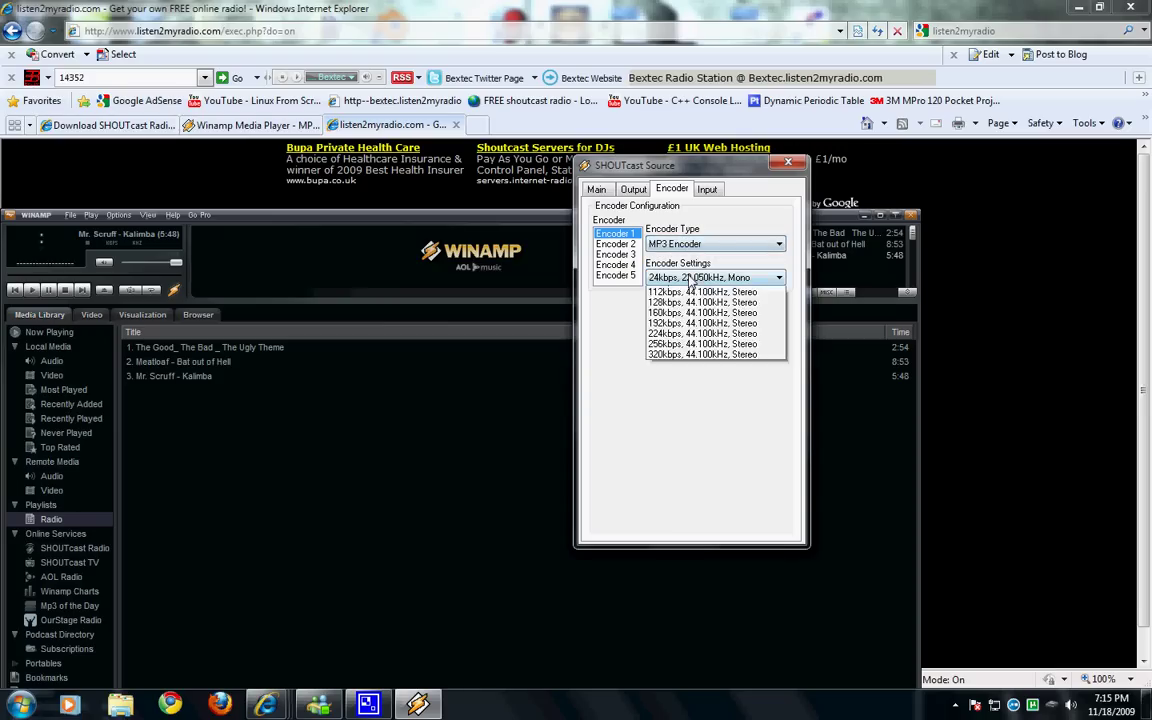
{"action": "left_click", "coordinate": [700, 360]}
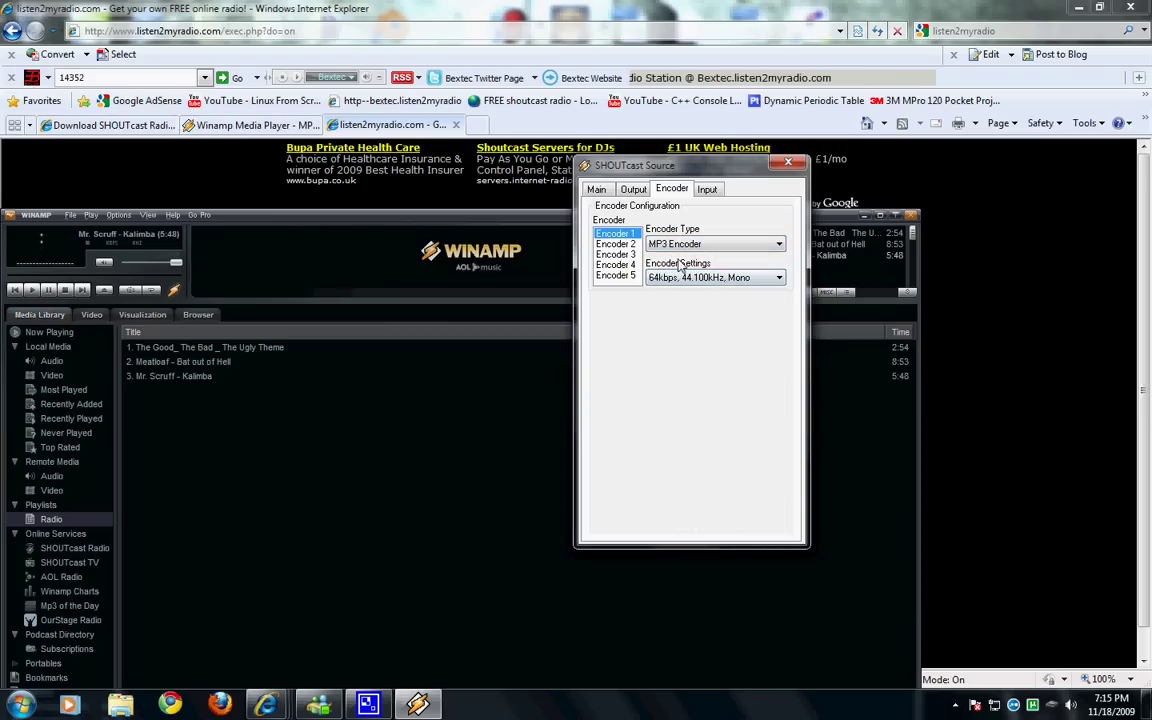
{"action": "left_click", "coordinate": [614, 234]}
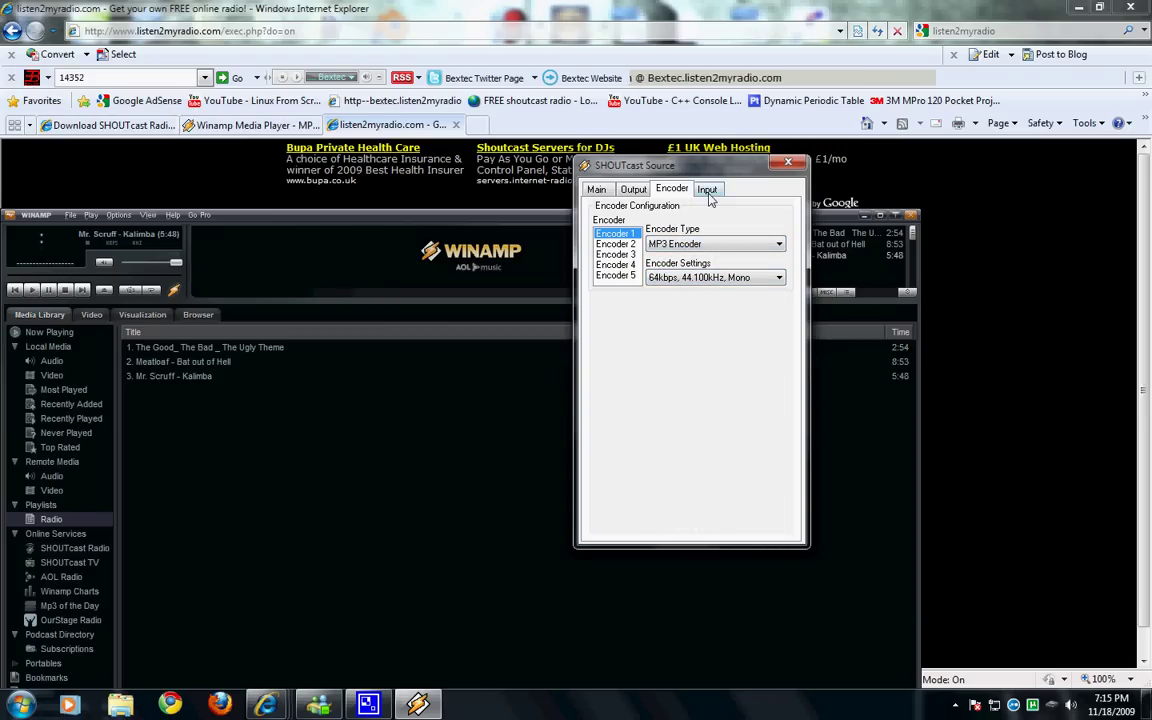
Step: Connect Output 1 to the server with Connect at Startup enabled, and return to the listen2myradio control panel in Internet Explorer
{"action": "left_click", "coordinate": [707, 193]}
{"action": "left_click", "coordinate": [634, 197]}
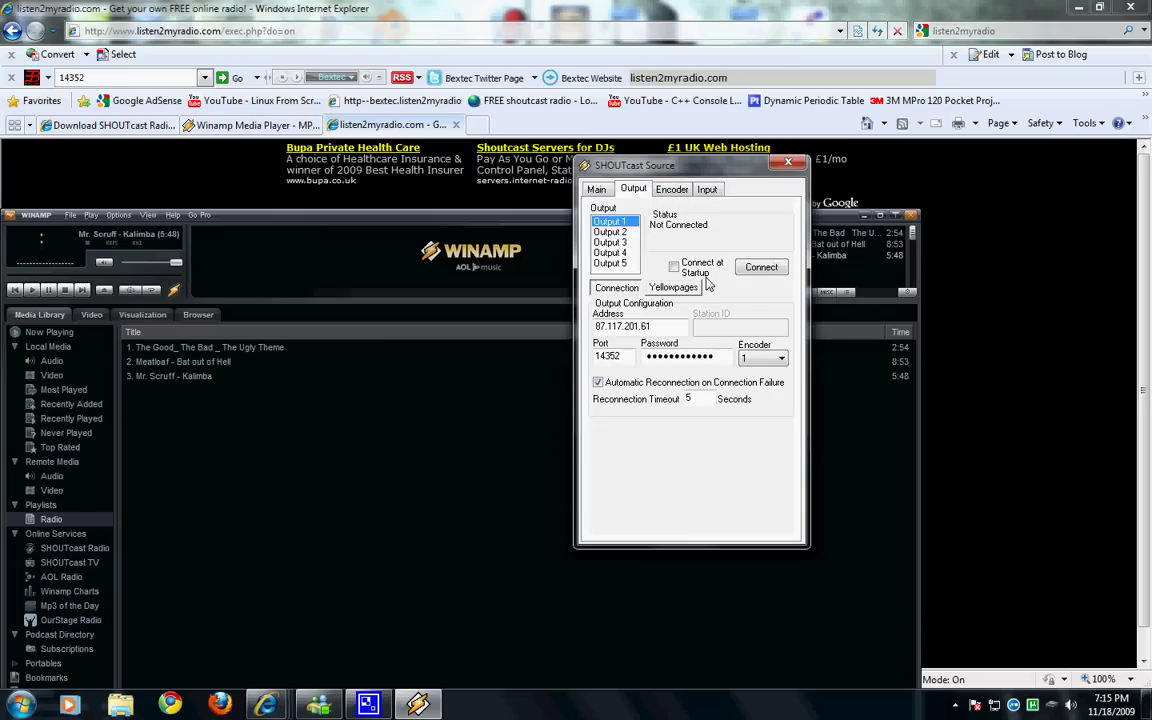
{"action": "left_click", "coordinate": [673, 267]}
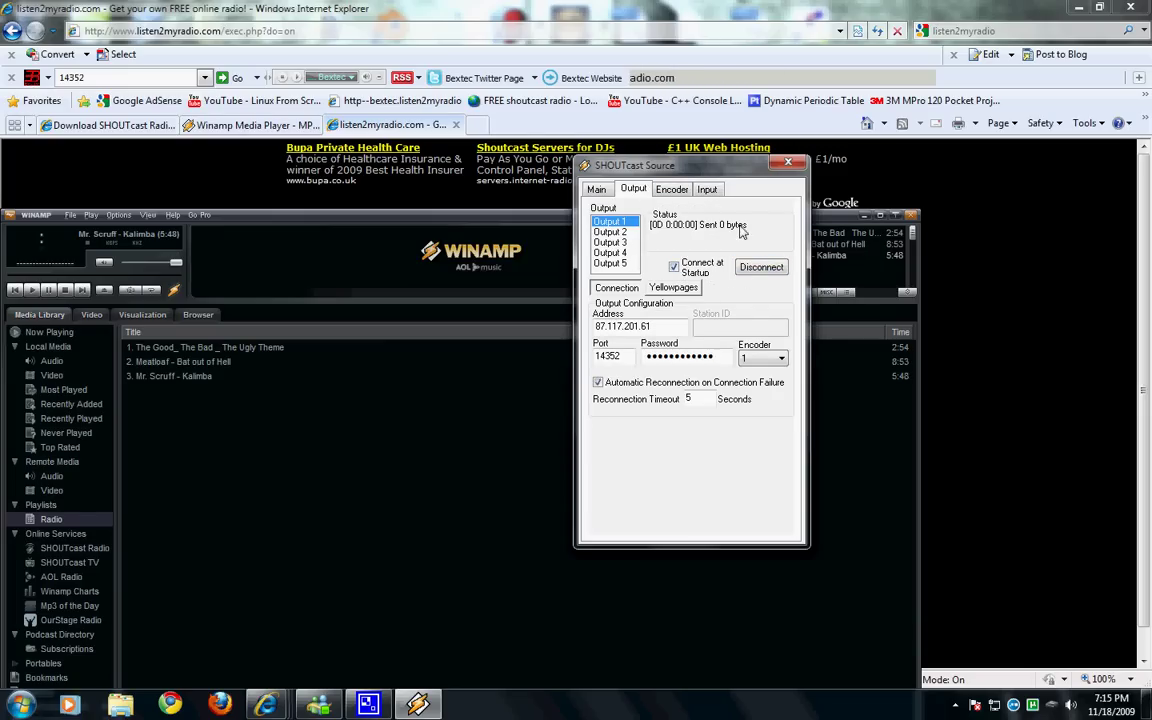
{"action": "left_click", "coordinate": [1034, 261]}
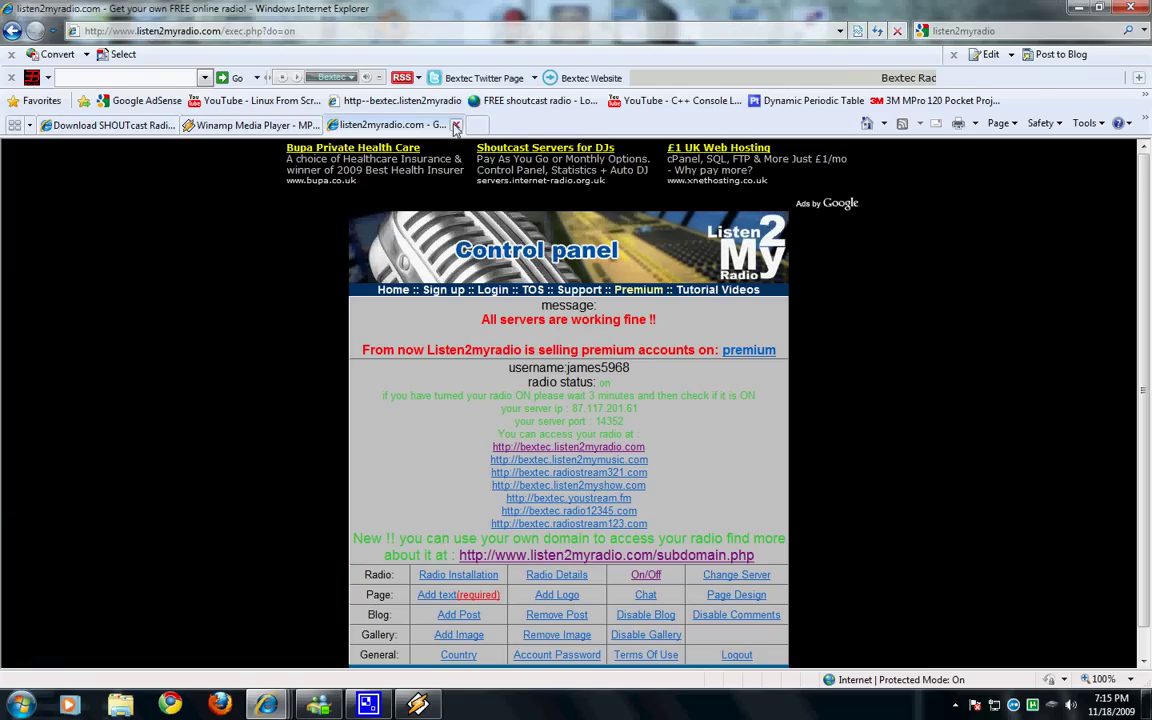
{"action": "left_click", "coordinate": [484, 126]}
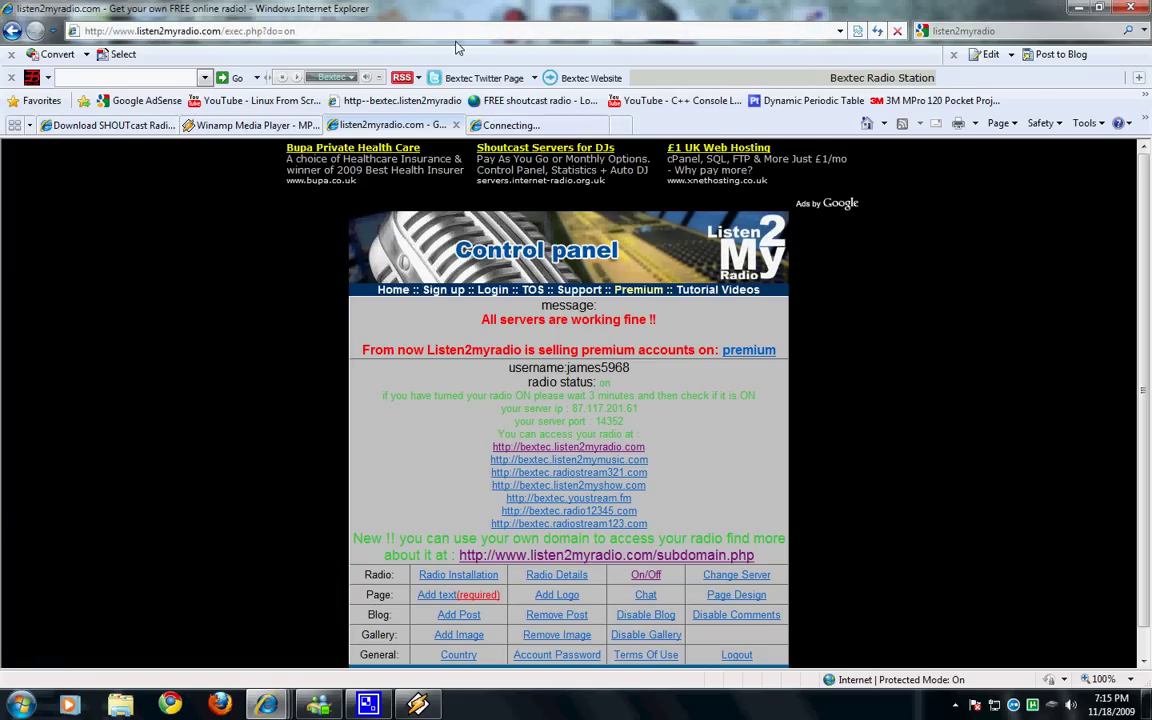
{"action": "type", "text": "bex"}
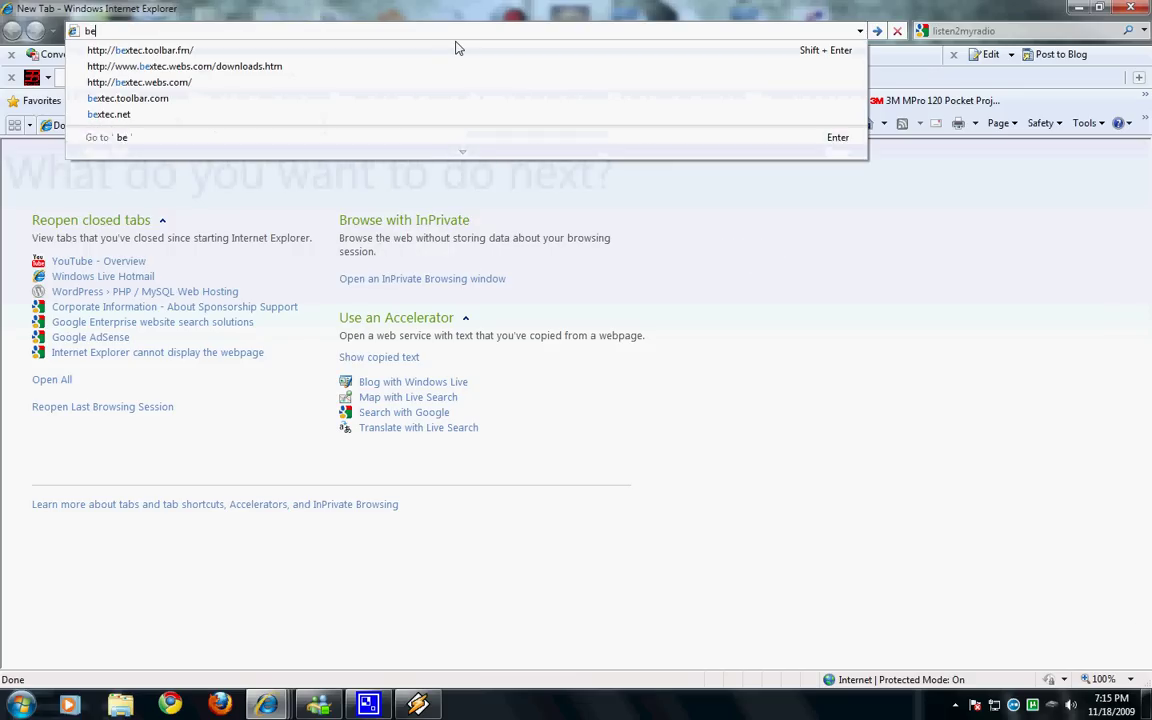
{"action": "key", "text": "Down"}
{"action": "key", "text": "BackSpace"}
{"action": "key", "text": "BackSpace"}
{"action": "key", "text": "BackSpace"}
{"action": "key", "text": "BackSpace"}
{"action": "key", "text": "BackSpace"}
{"action": "key", "text": "BackSpace"}
{"action": "key", "text": "BackSpace"}
{"action": "key", "text": "BackSpace"}
{"action": "key", "text": "BackSpace"}
{"action": "key", "text": "BackSpace"}
{"action": "key", "text": "BackSpace"}
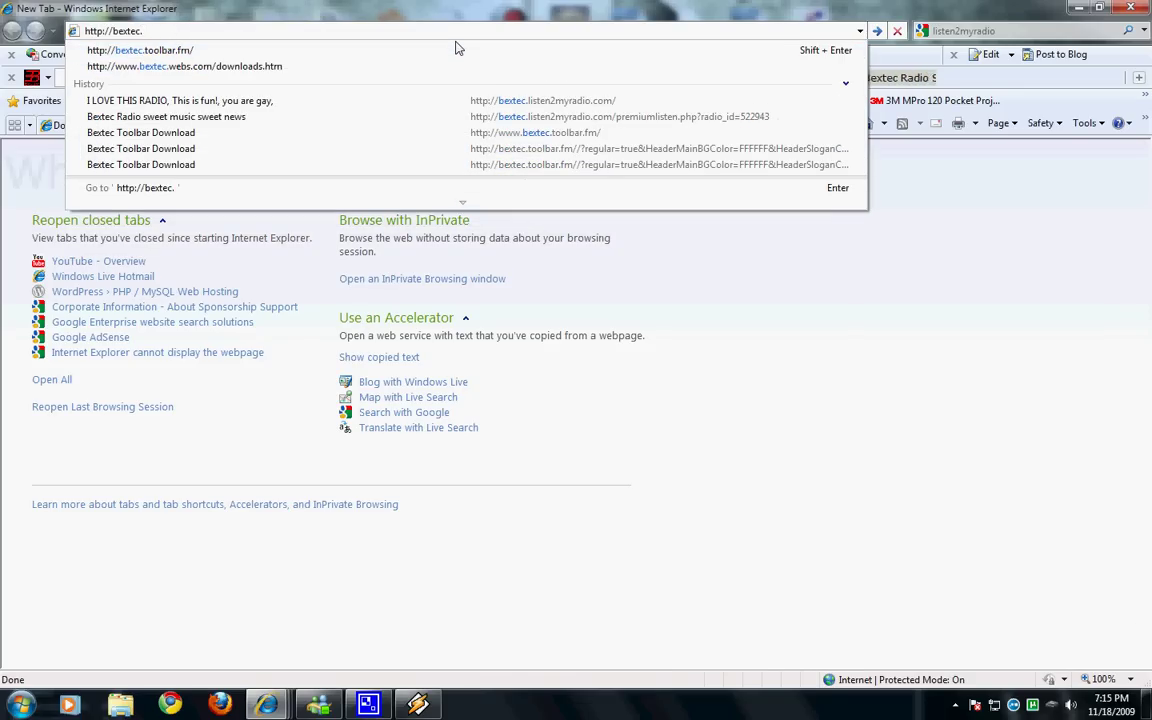
{"action": "type", "text": "li"}
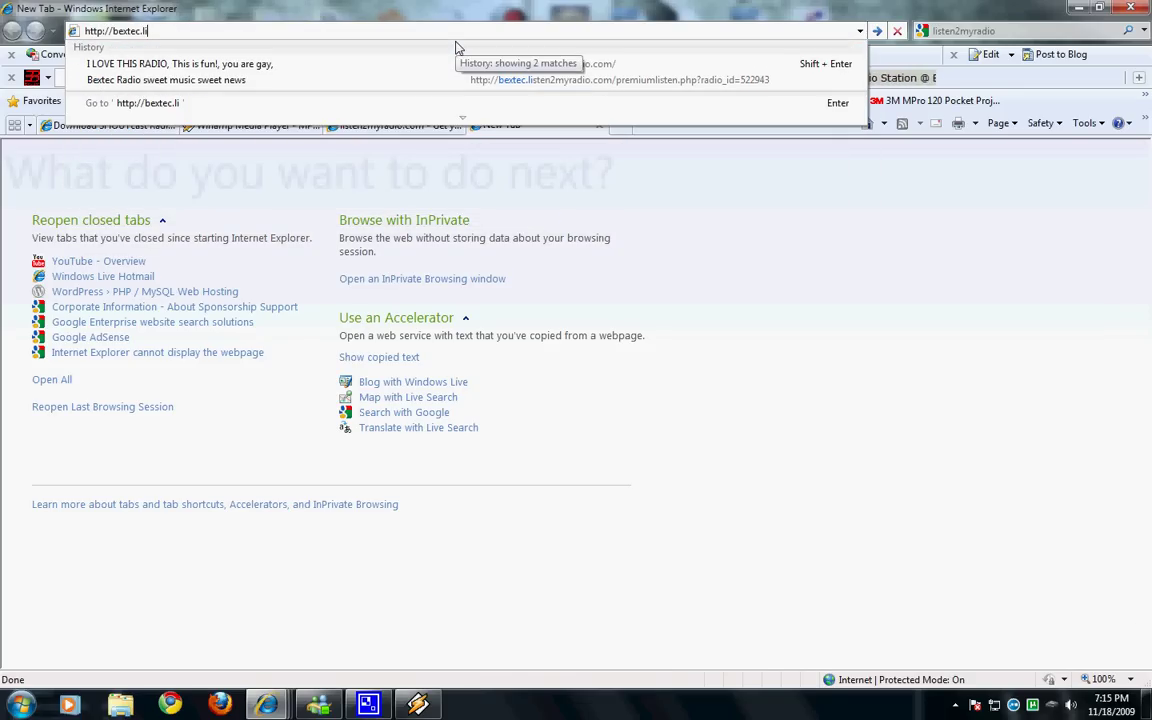
{"action": "type", "text": "tes"}
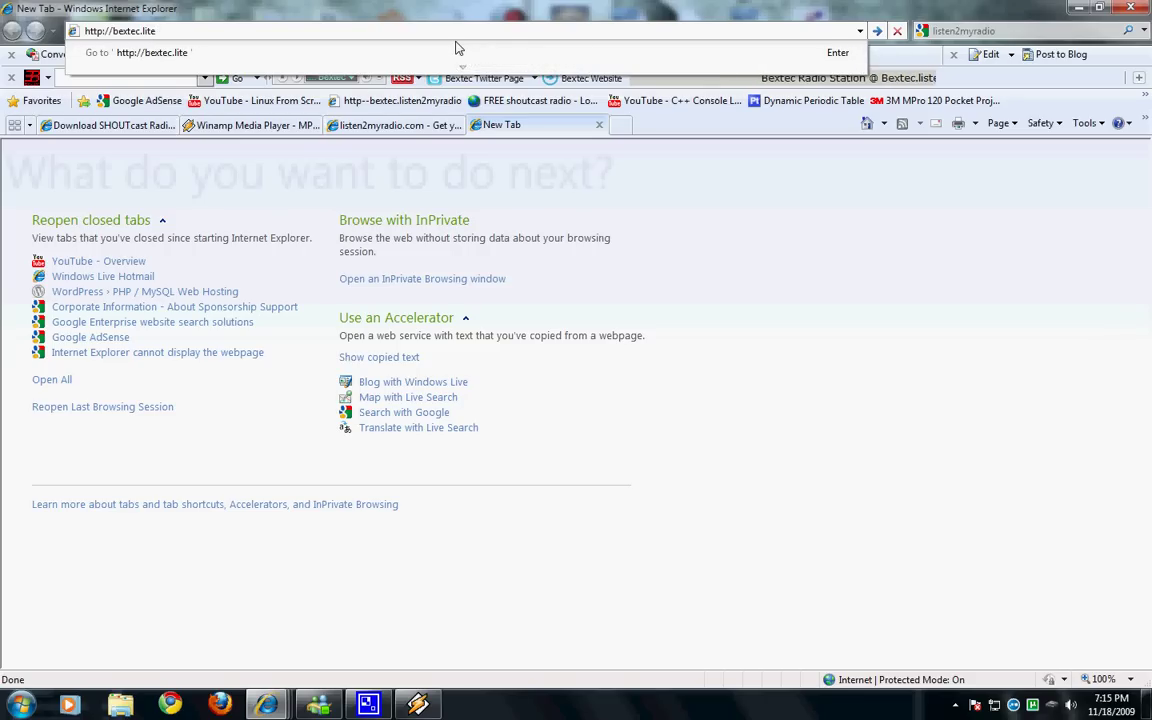
{"action": "key", "text": "BackSpace"}
{"action": "key", "text": "BackSpace"}
{"action": "key", "text": "BackSpace"}
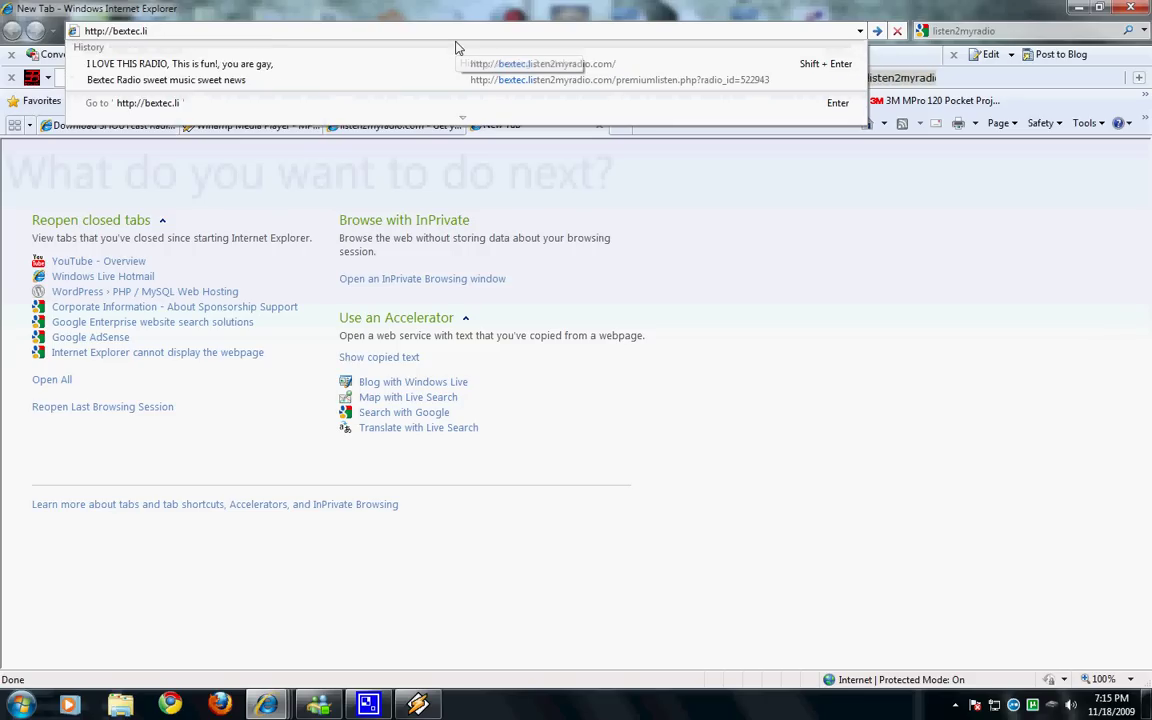
{"action": "type", "text": "sten2myradi"}
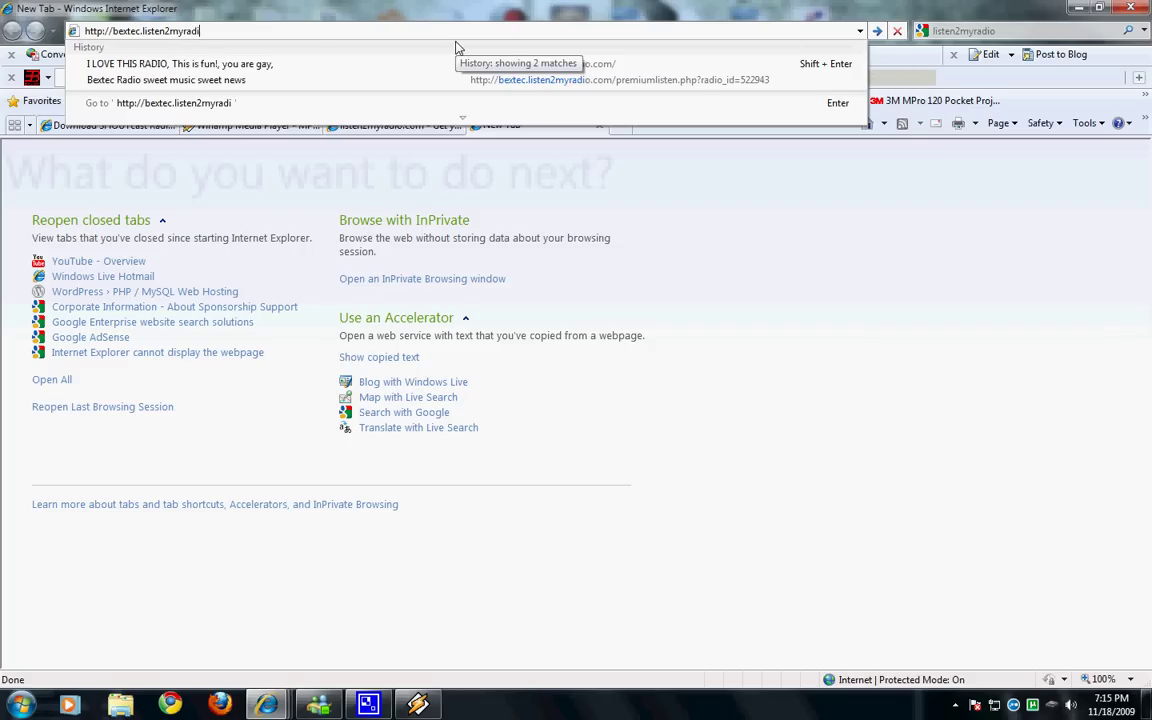
{"action": "type", "text": "o.com"}
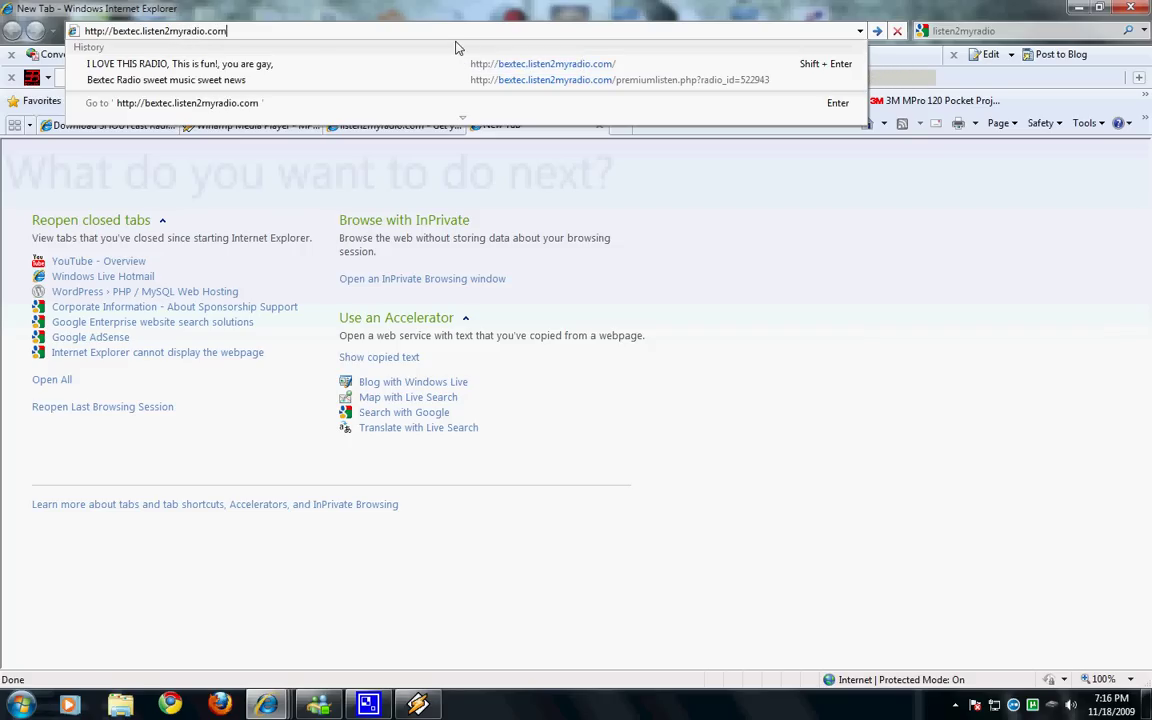
{"action": "key", "text": "Return"}
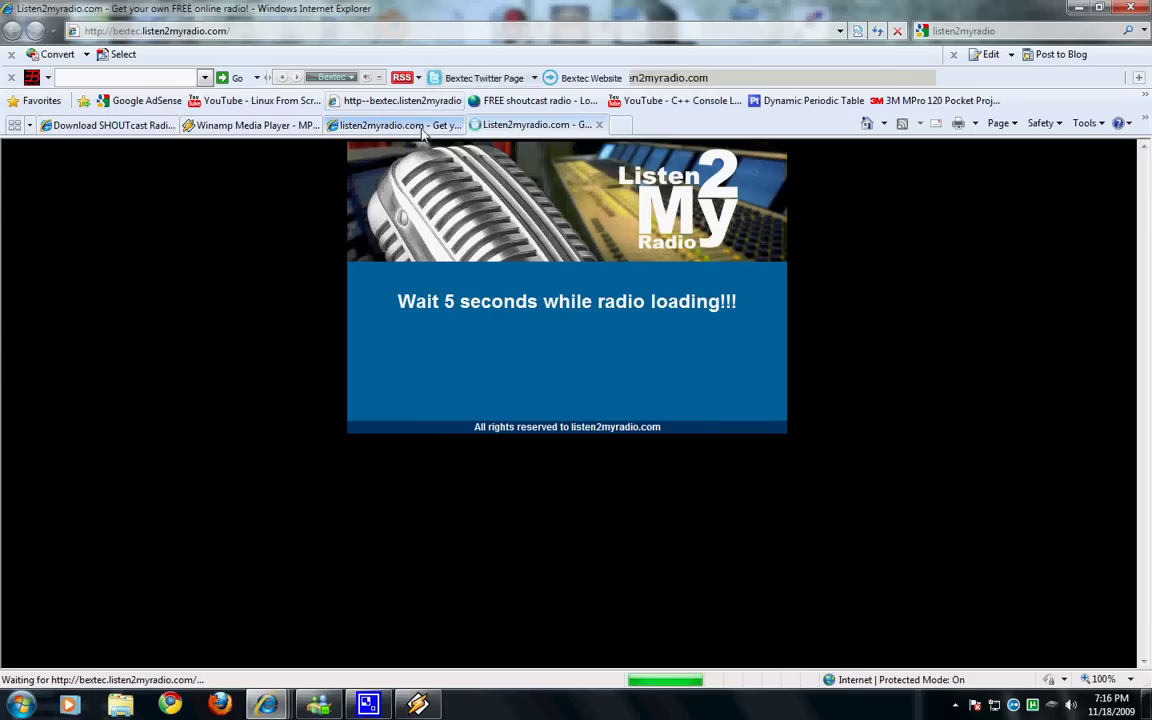
{"action": "left_click", "coordinate": [424, 128]}
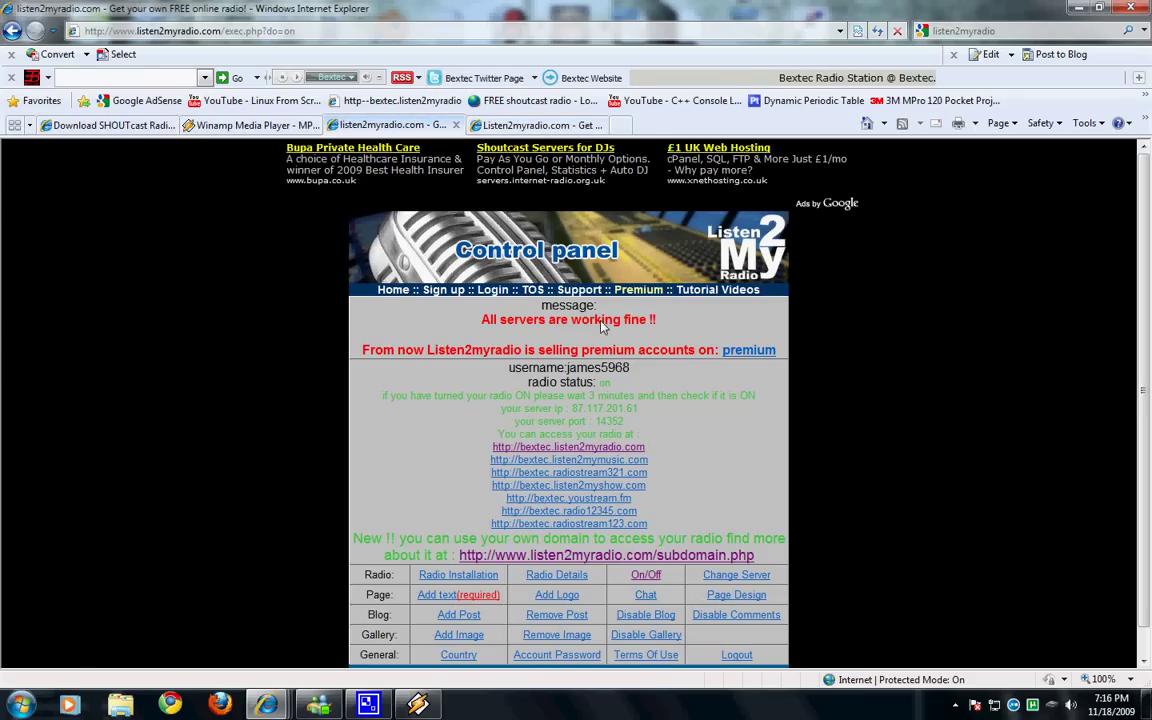
{"action": "left_click", "coordinate": [512, 126]}
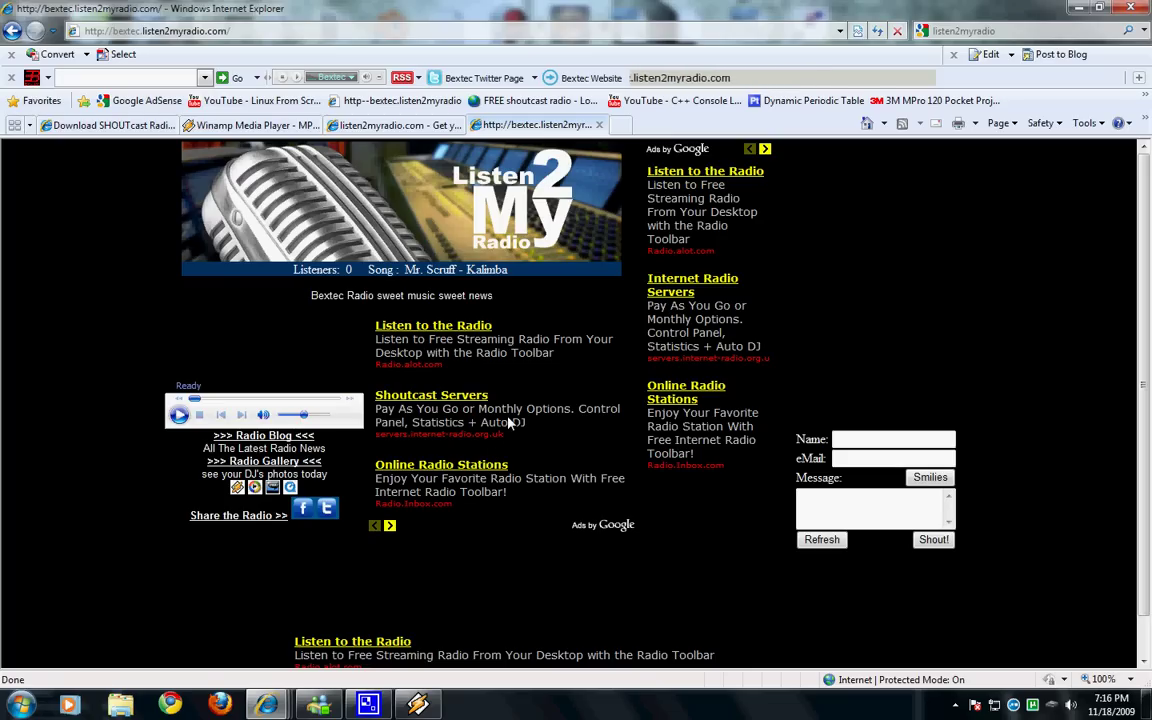
Step: Switch to Winamp and place the SHOUTcast Source window beside the player, showing its input settings
{"action": "key", "text": "alt+Tab"}
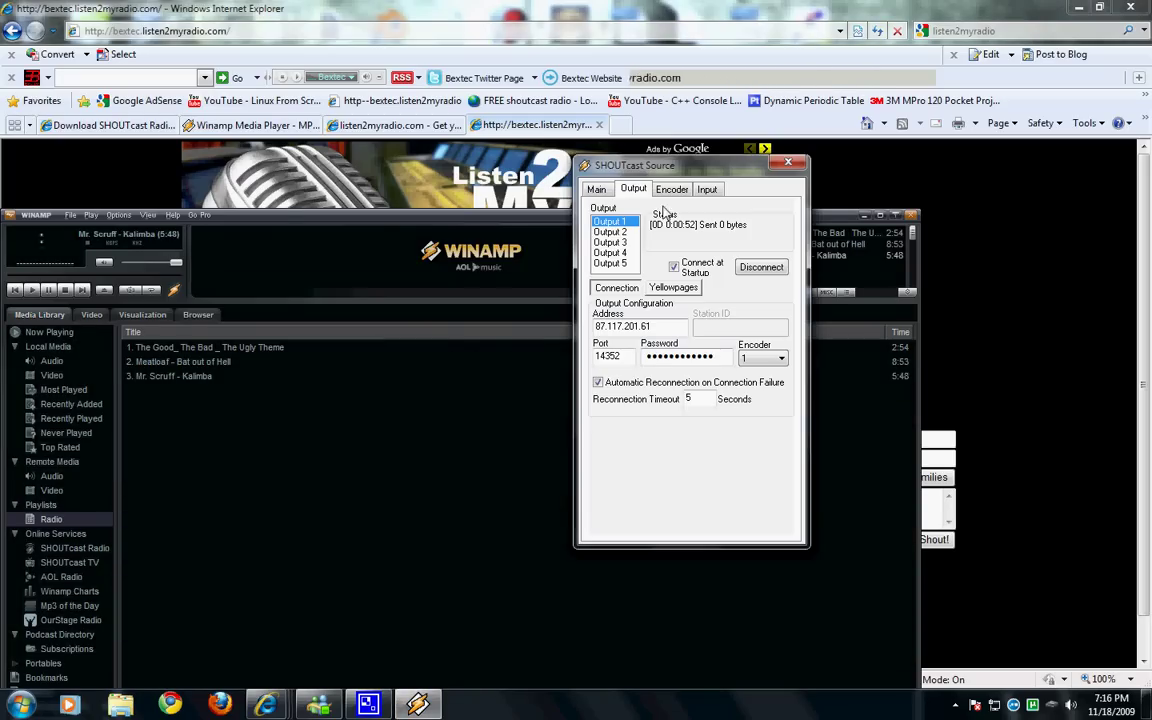
{"action": "left_click_drag", "start_coordinate": [377, 234], "coordinate": [404, 148]}
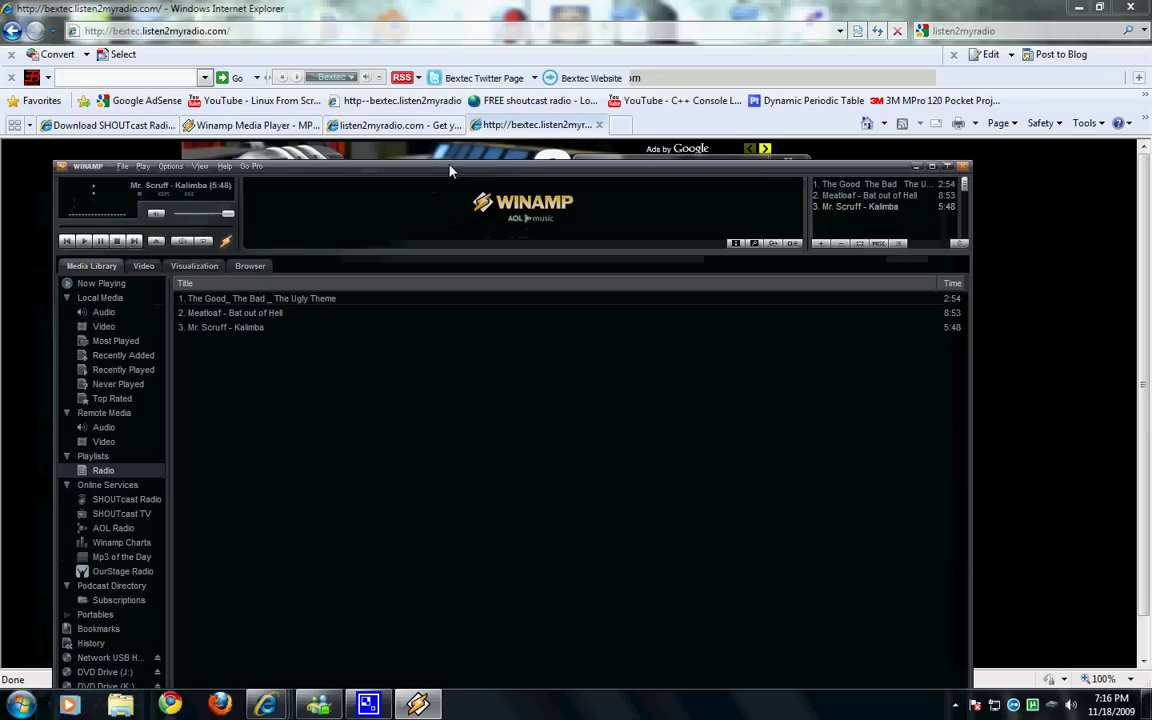
{"action": "left_click", "coordinate": [602, 163]}
{"action": "left_click_drag", "start_coordinate": [600, 128], "coordinate": [1054, 8]}
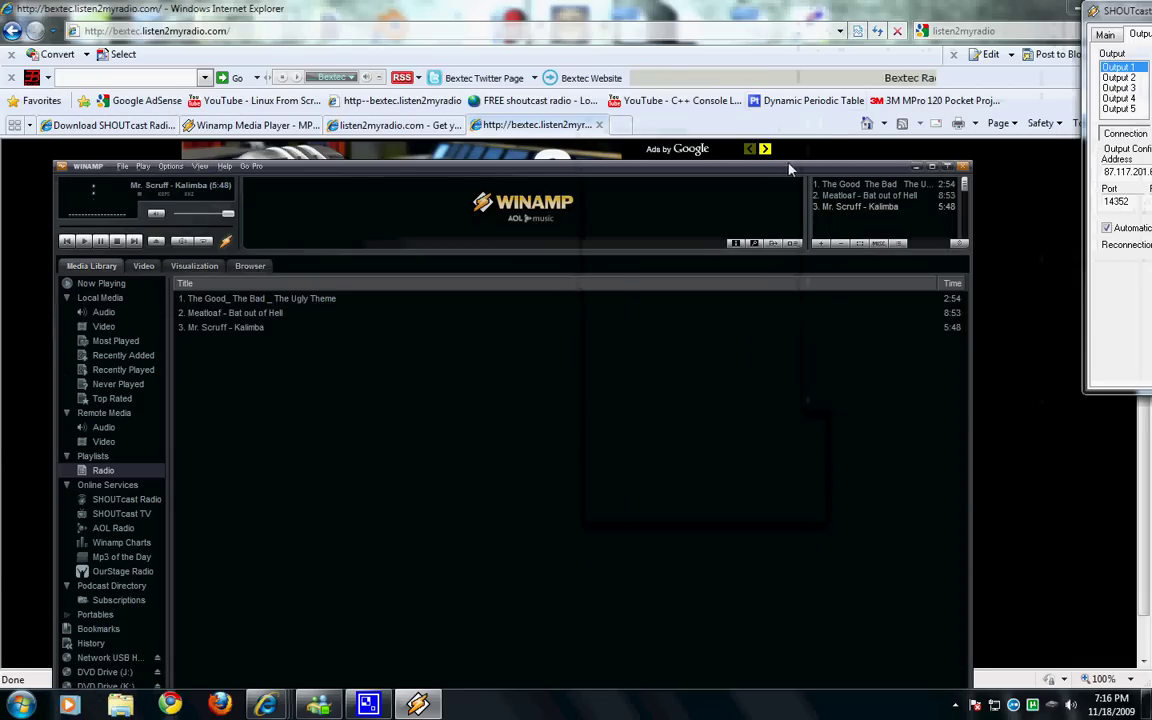
{"action": "left_click_drag", "start_coordinate": [788, 166], "coordinate": [773, 26]}
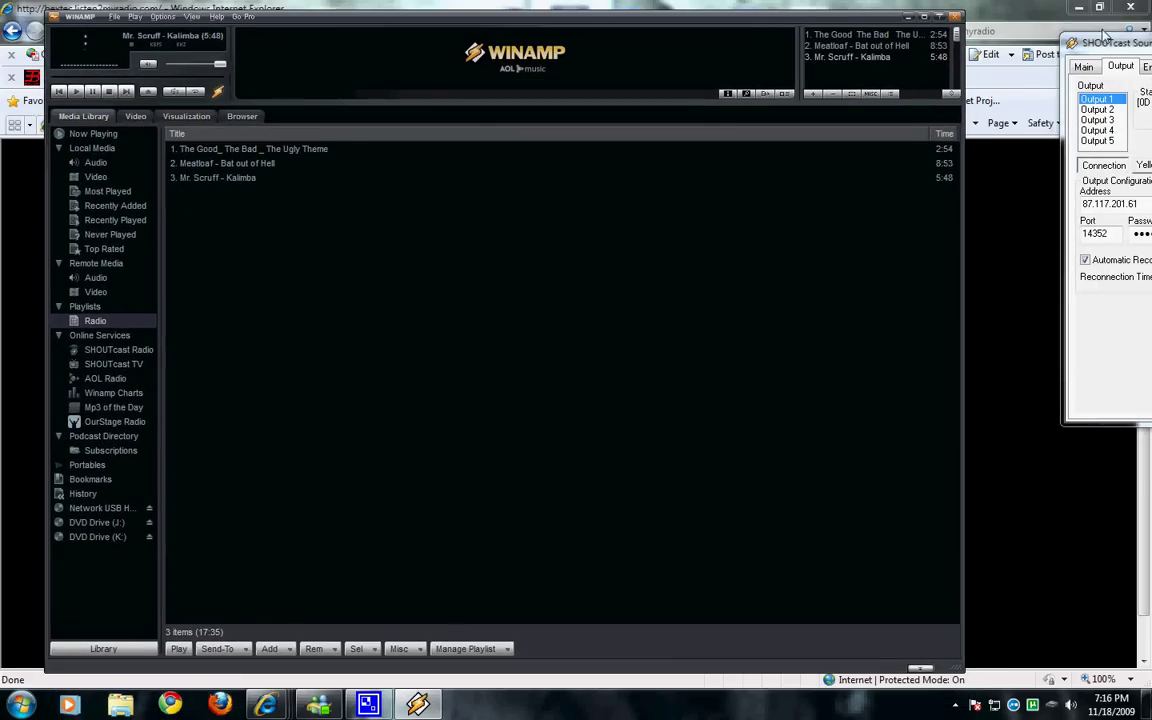
{"action": "left_click_drag", "start_coordinate": [983, 83], "coordinate": [900, 100]}
{"action": "left_click", "coordinate": [1050, 108]}
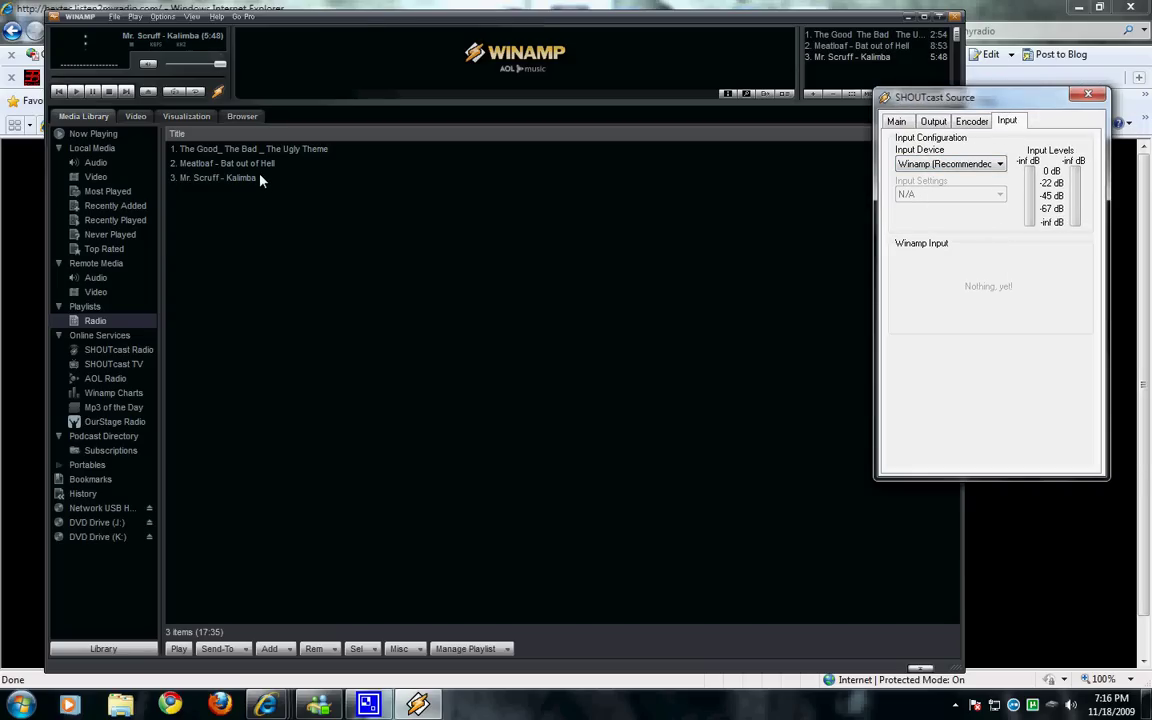
Step: Play "Meatloaf - Bat out of Hell" from the Radio playlist and lower the player volume to 0%
{"action": "left_click", "coordinate": [276, 150]}
{"action": "left_click", "coordinate": [225, 166]}
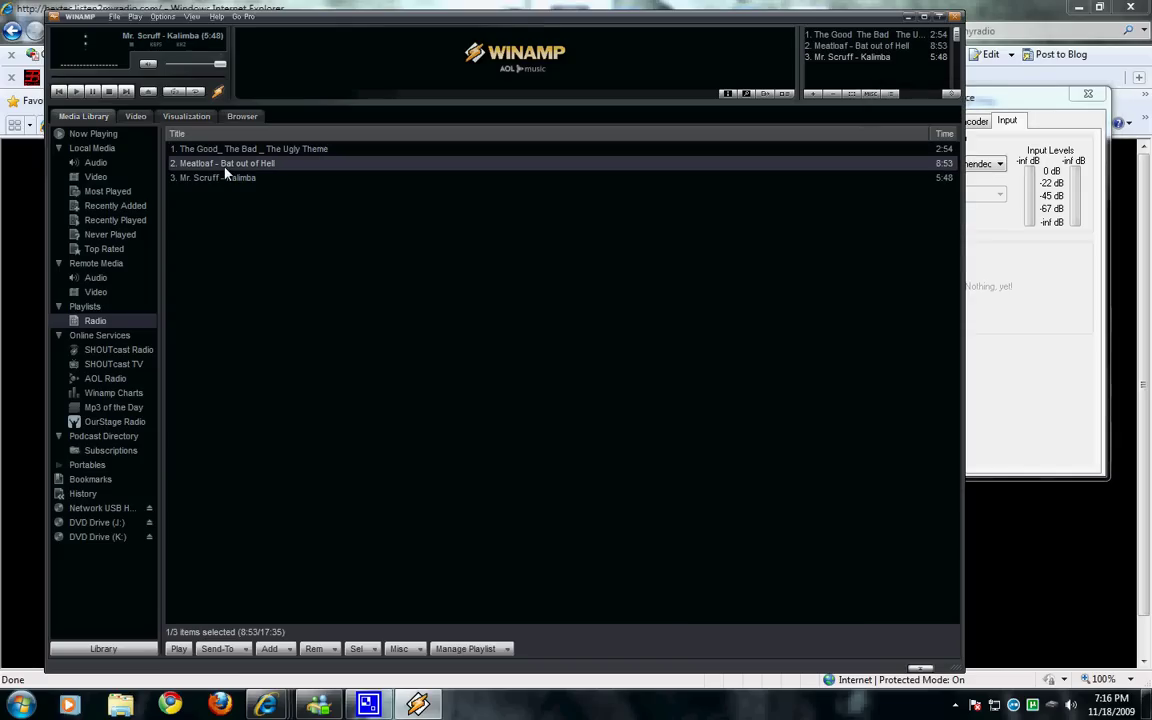
{"action": "double_click", "coordinate": [225, 172]}
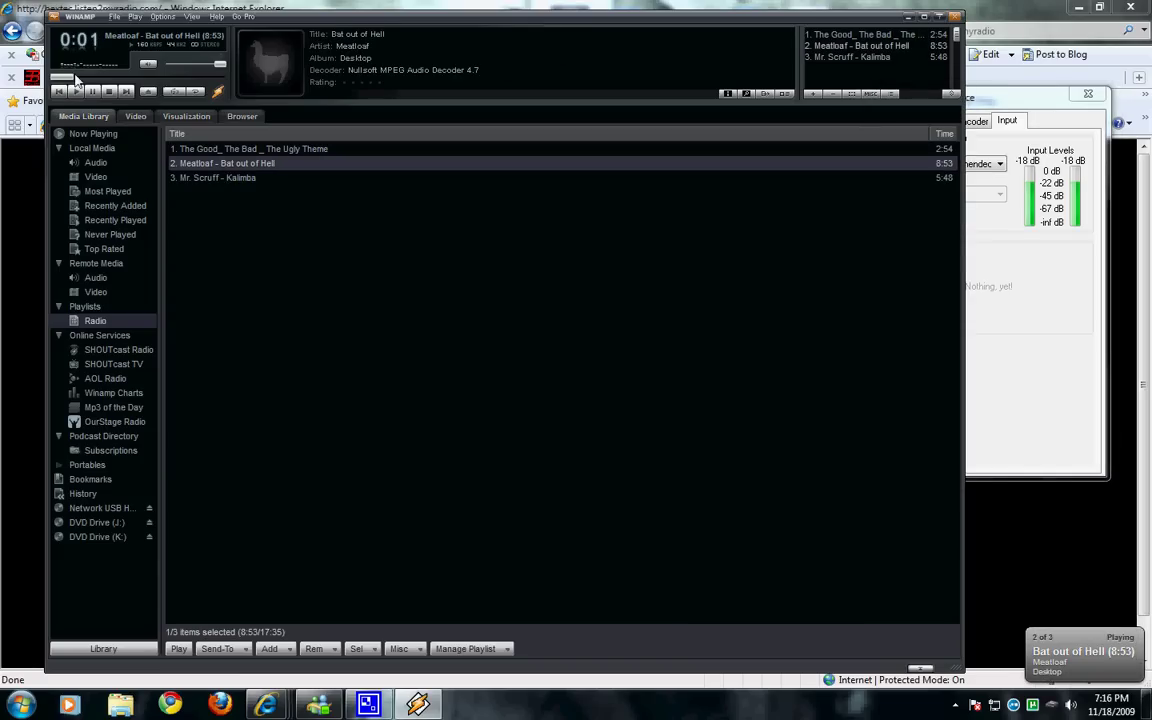
{"action": "left_click_drag", "start_coordinate": [214, 66], "coordinate": [155, 75]}
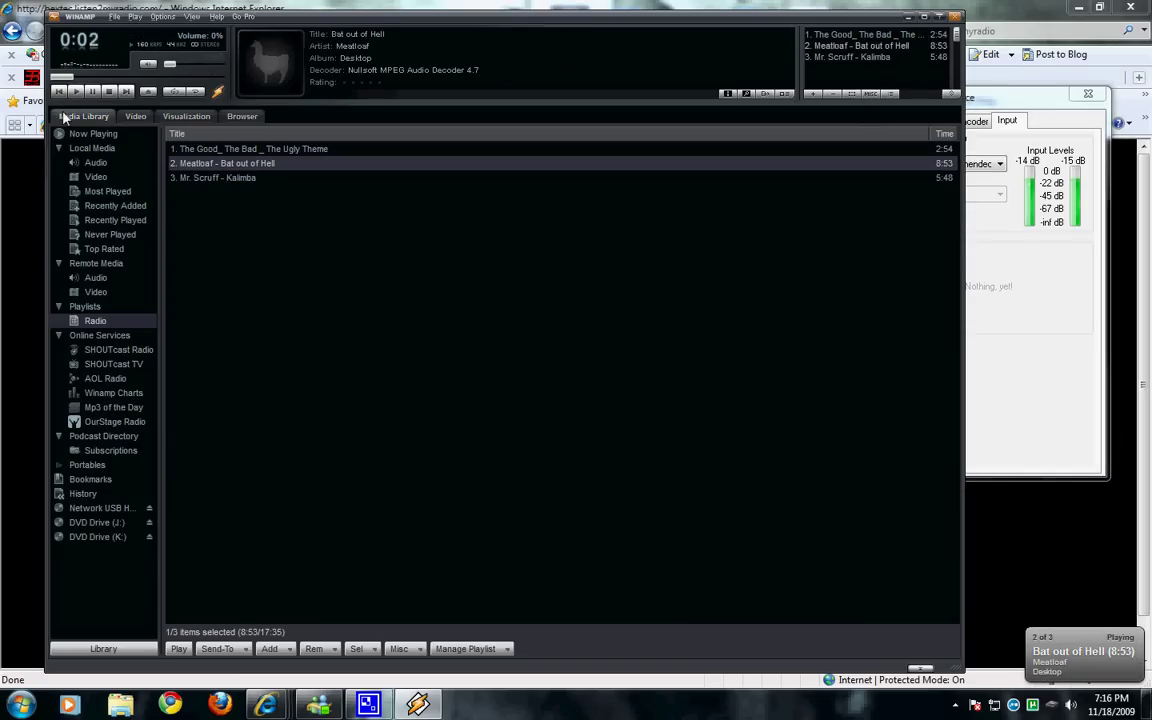
Step: Refresh the station page in Internet Explorer to check the current song, and check Output 1's status in SHOUTcast Source
{"action": "left_click", "coordinate": [1036, 579]}
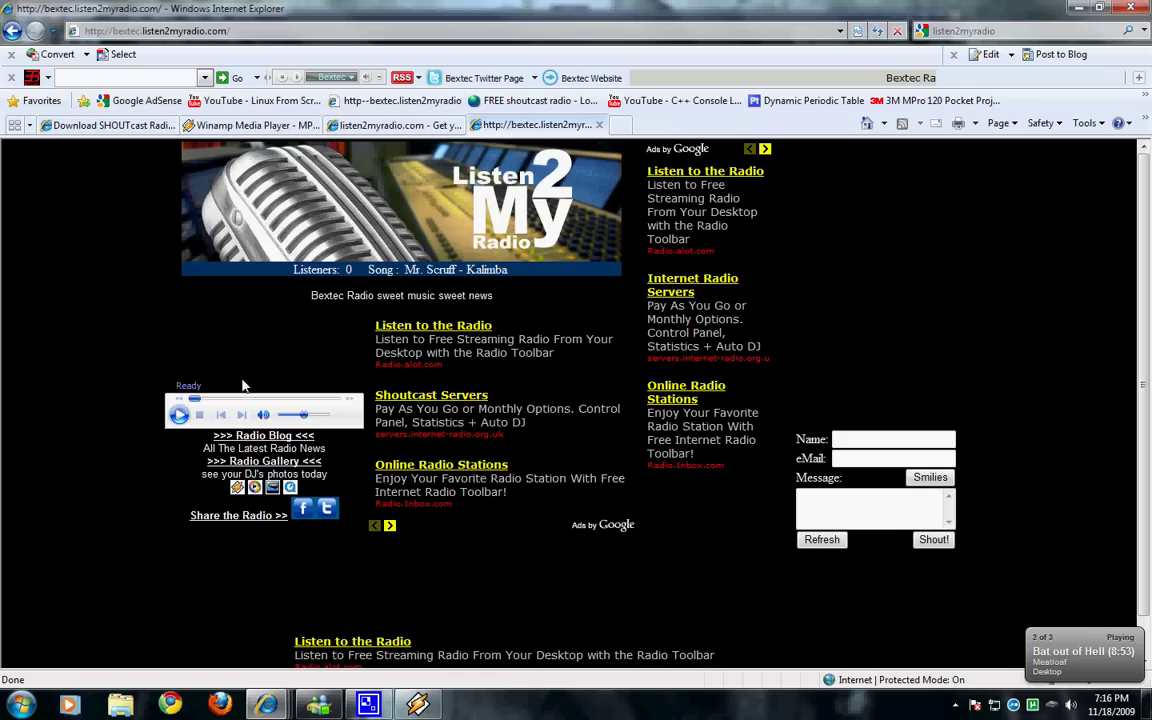
{"action": "left_click", "coordinate": [877, 31]}
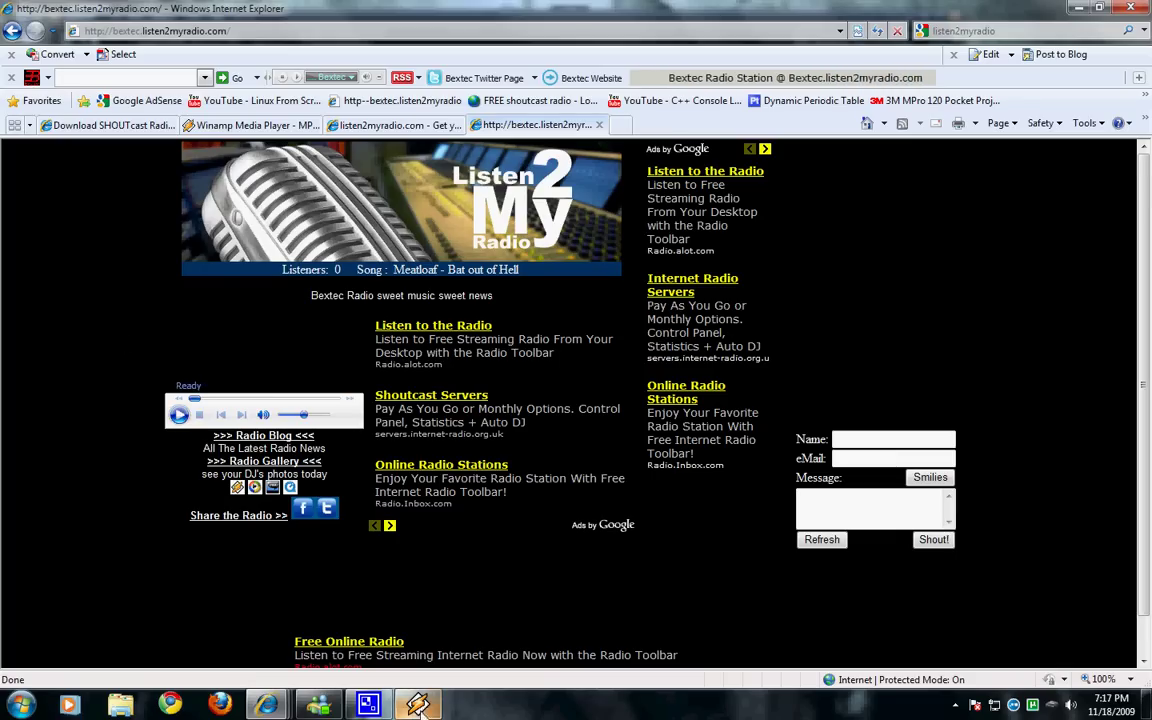
{"action": "mouse_move", "coordinate": [418, 706]}
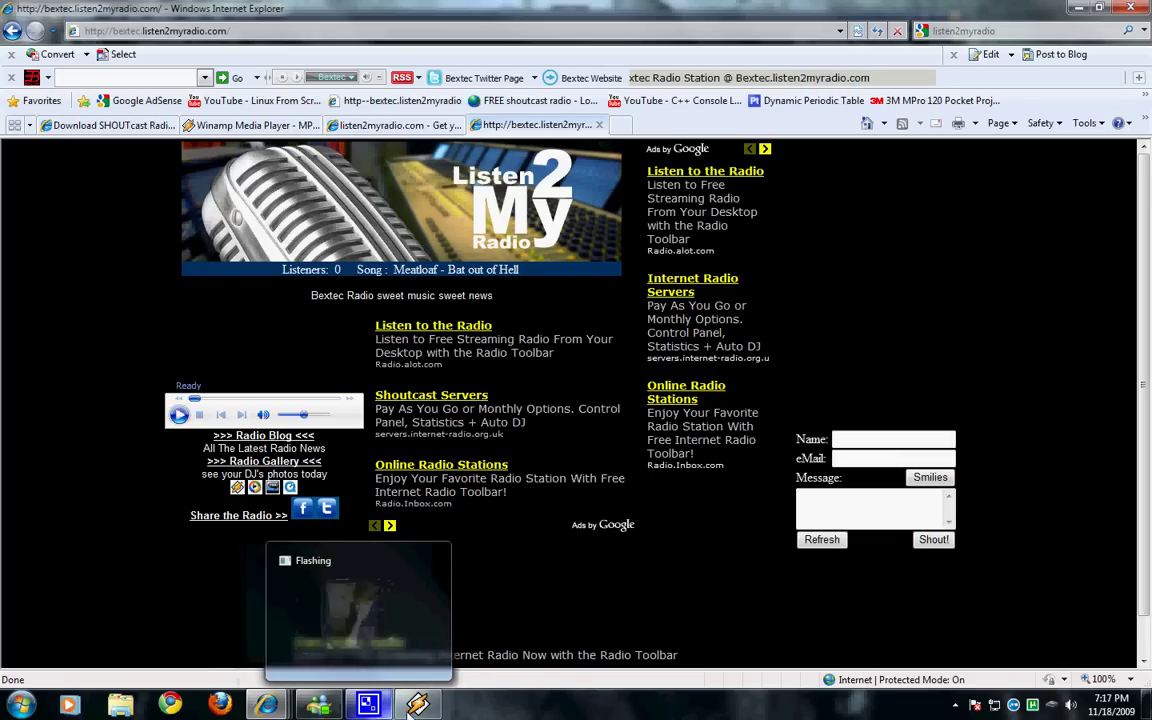
{"action": "left_click", "coordinate": [403, 618]}
{"action": "left_click_drag", "start_coordinate": [1012, 90], "coordinate": [974, 140]}
{"action": "left_click", "coordinate": [895, 168]}
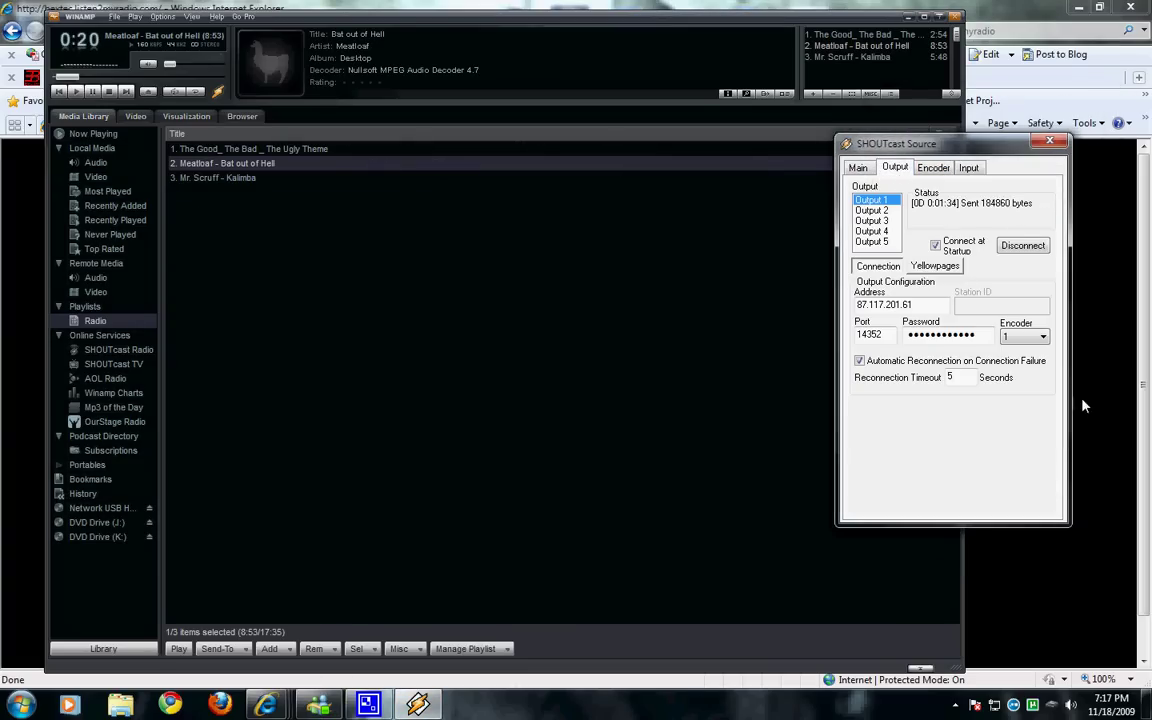
{"action": "left_click", "coordinate": [953, 14]}
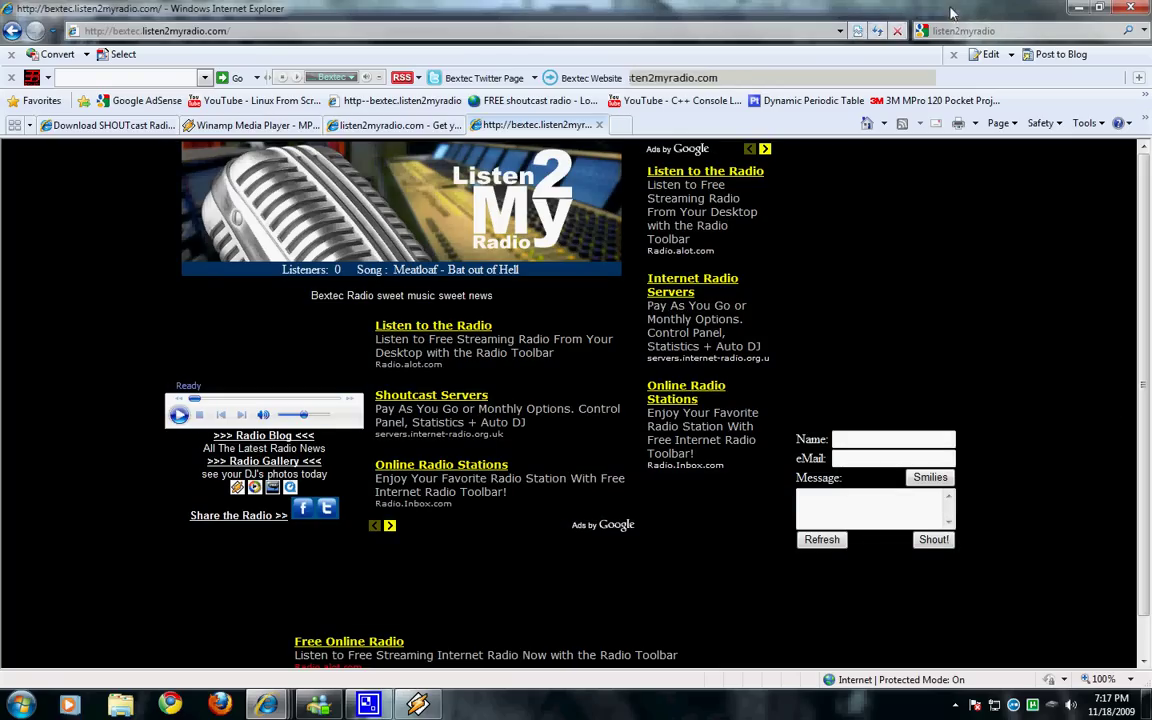
{"action": "left_click", "coordinate": [877, 31]}
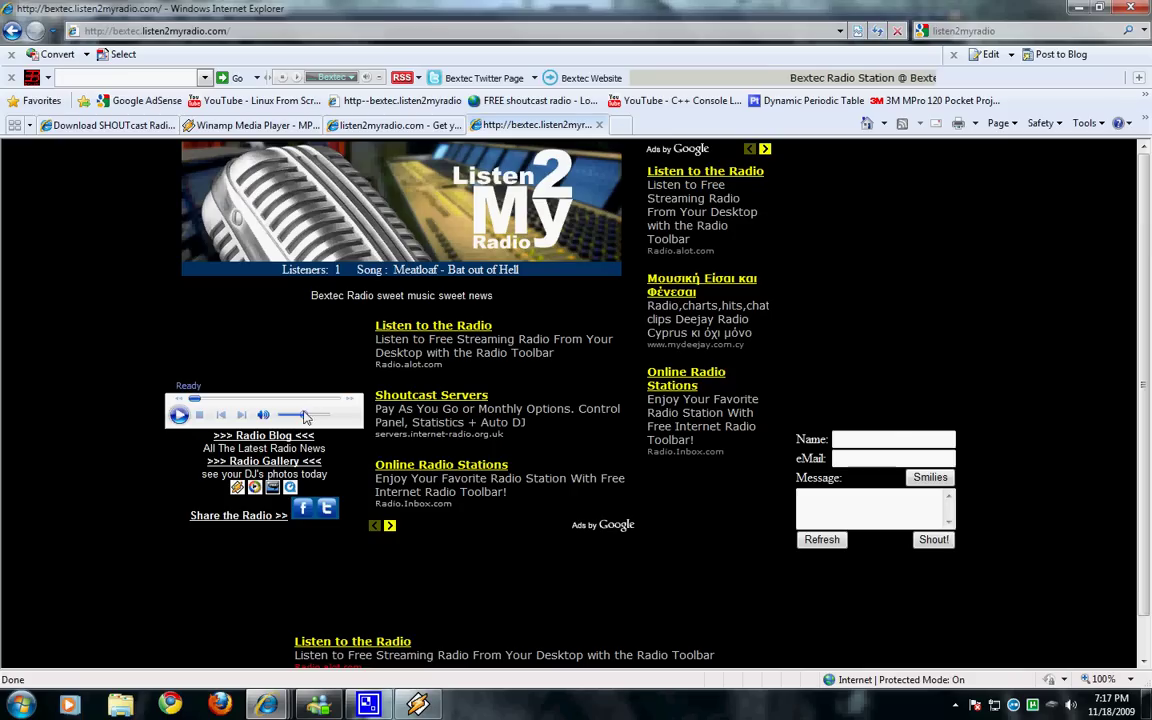
Step: Close the station's browser tab and reopen the station from the bextec.listen2myradio.com link in the listen2myradio control panel
{"action": "left_click", "coordinate": [425, 396]}
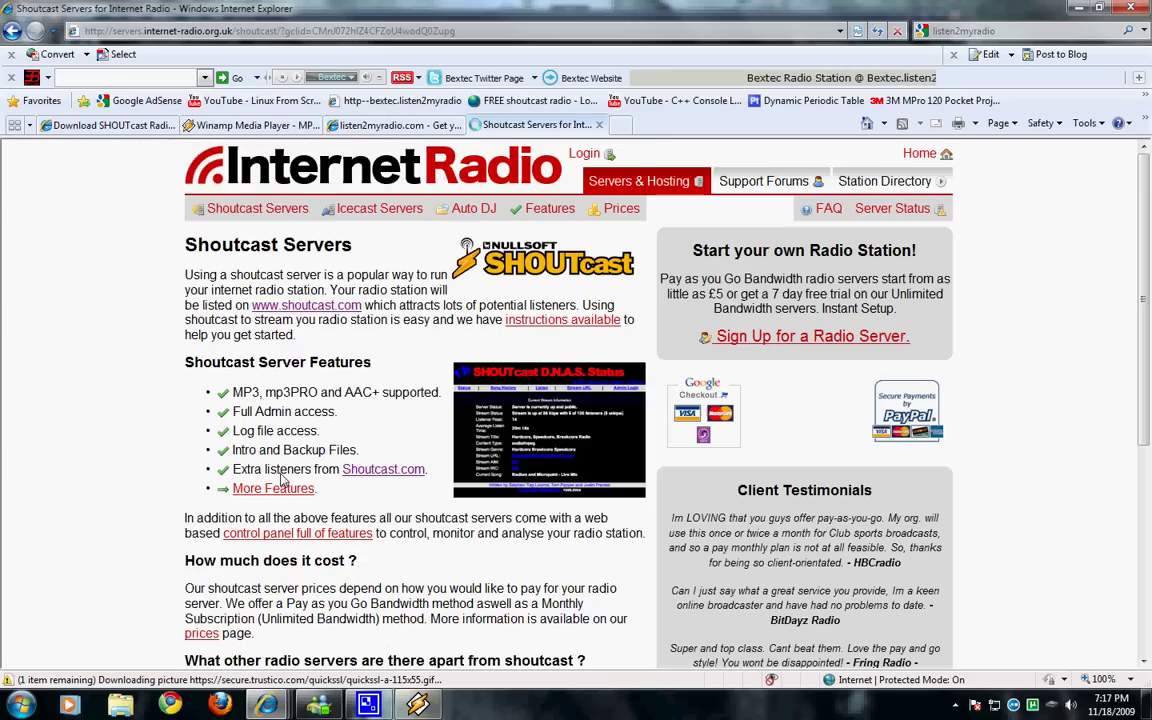
{"action": "left_click", "coordinate": [600, 125]}
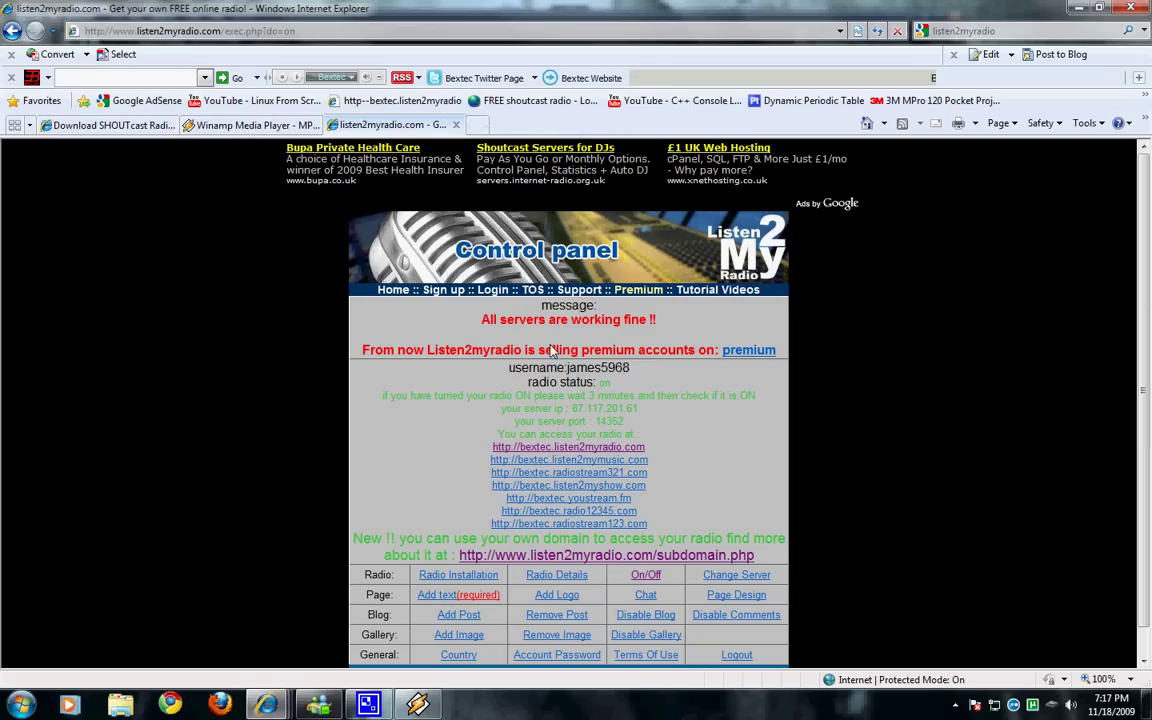
{"action": "left_click", "coordinate": [560, 447]}
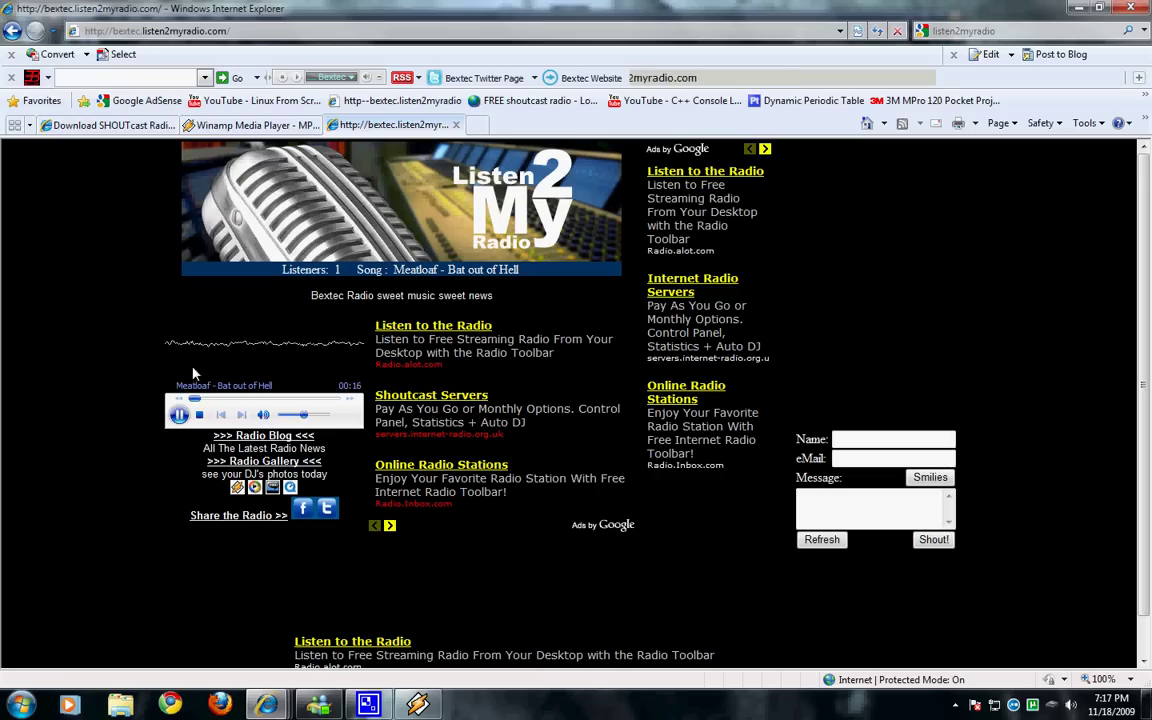
Step: Try Soundcard Input as the SHOUTcast Source input device in Winamp, restore Winamp (Recommended), and return to the station page
{"action": "left_click", "coordinate": [423, 698]}
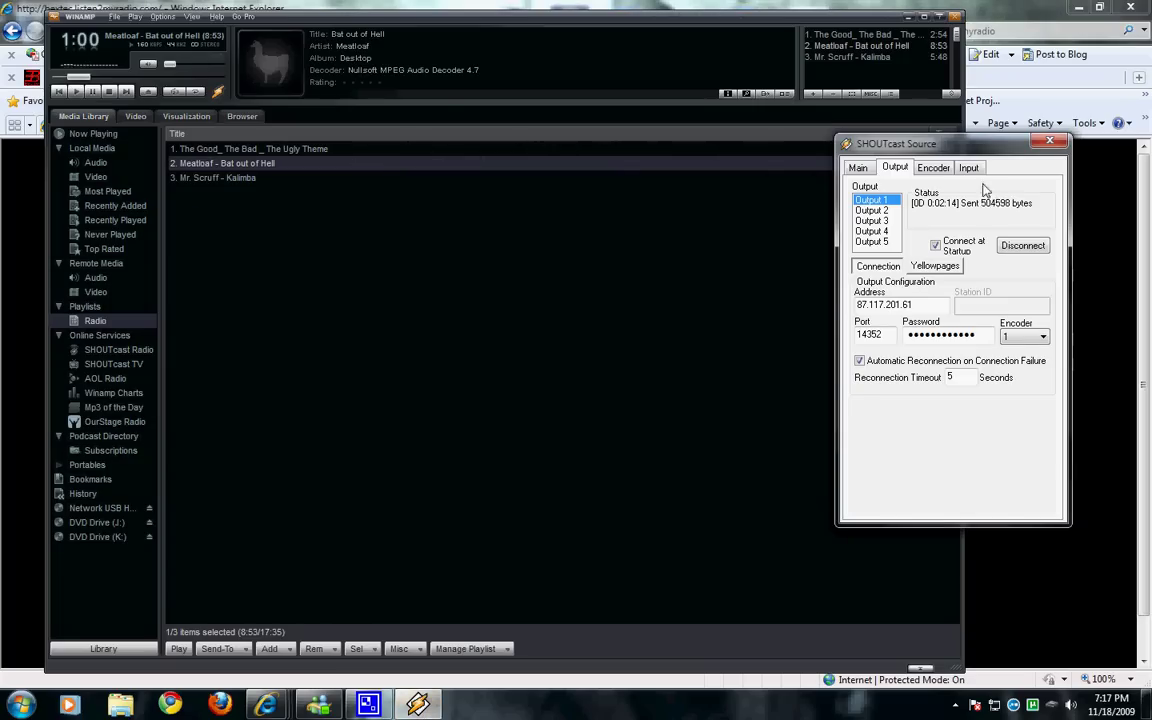
{"action": "left_click_drag", "start_coordinate": [980, 150], "coordinate": [923, 164]}
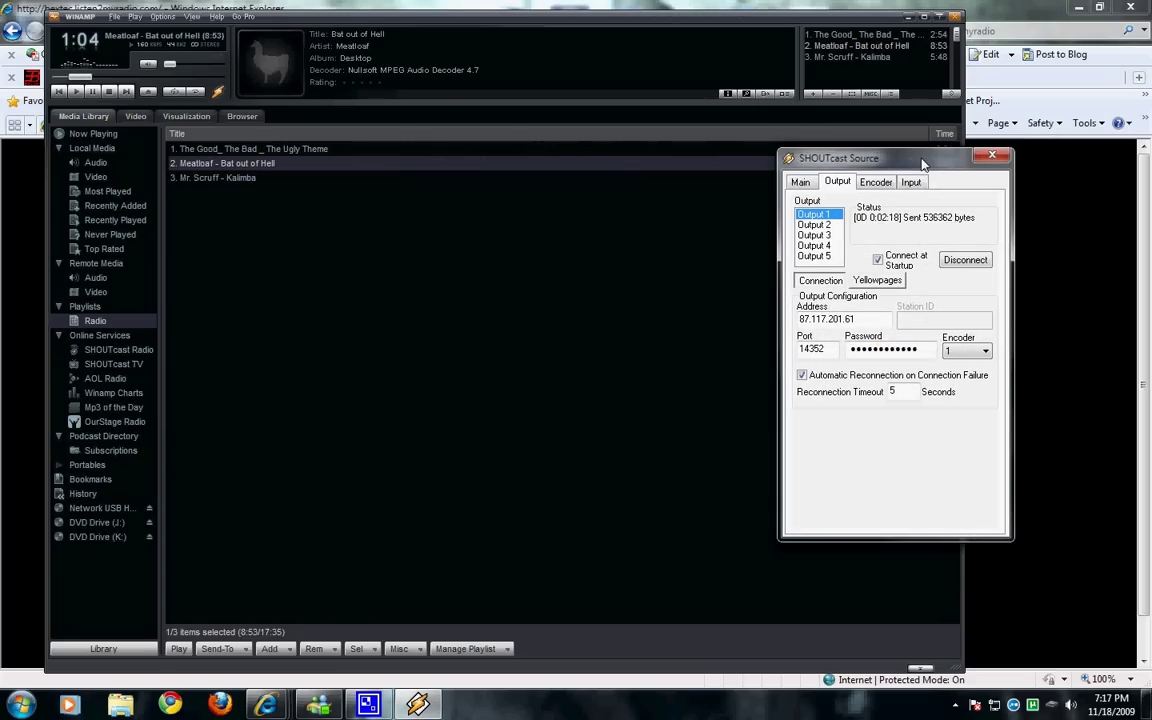
{"action": "left_click", "coordinate": [910, 184]}
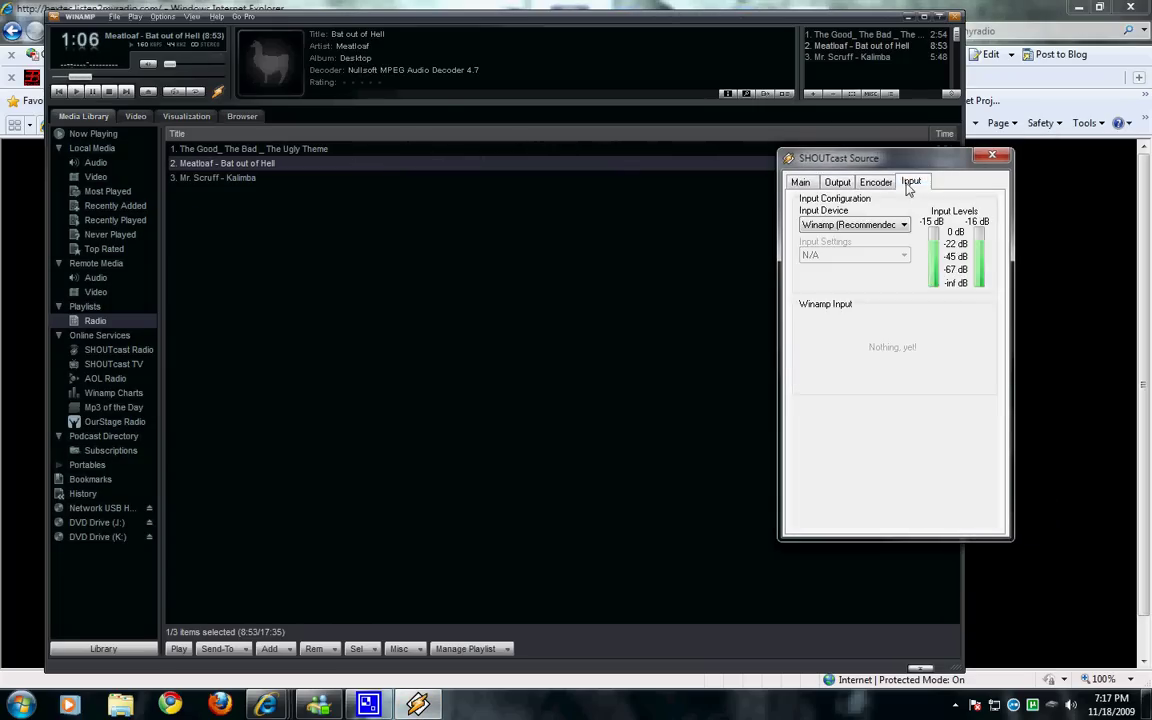
{"action": "left_click", "coordinate": [840, 226]}
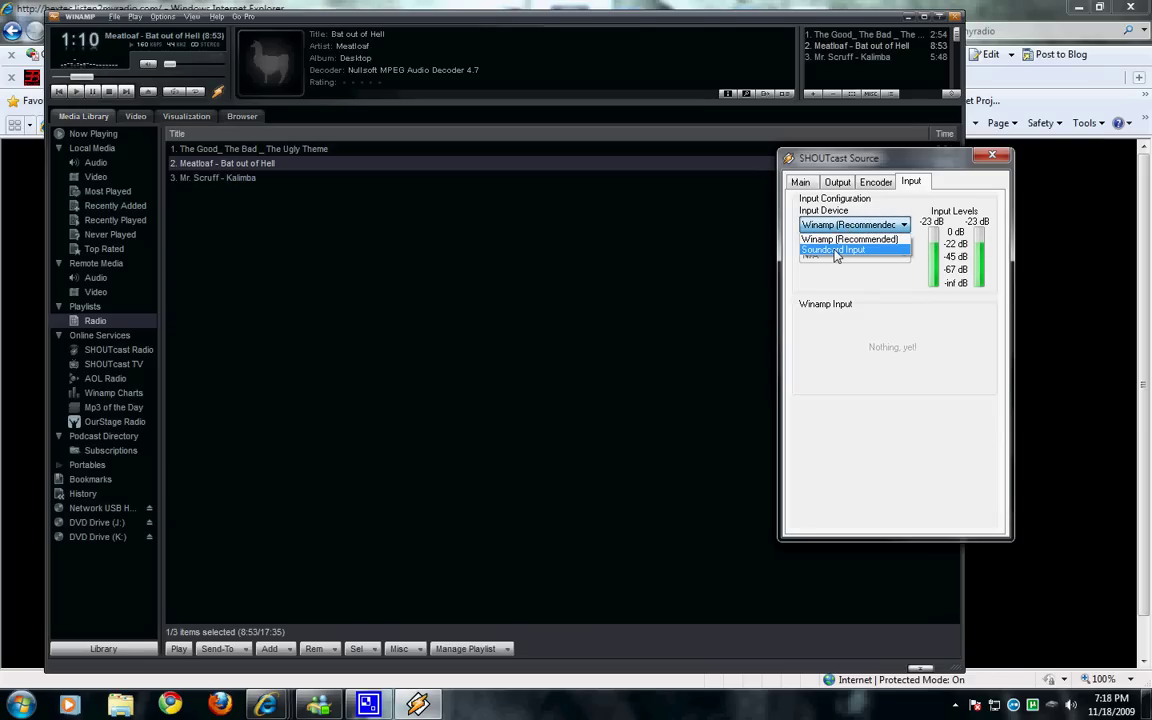
{"action": "left_click", "coordinate": [840, 251]}
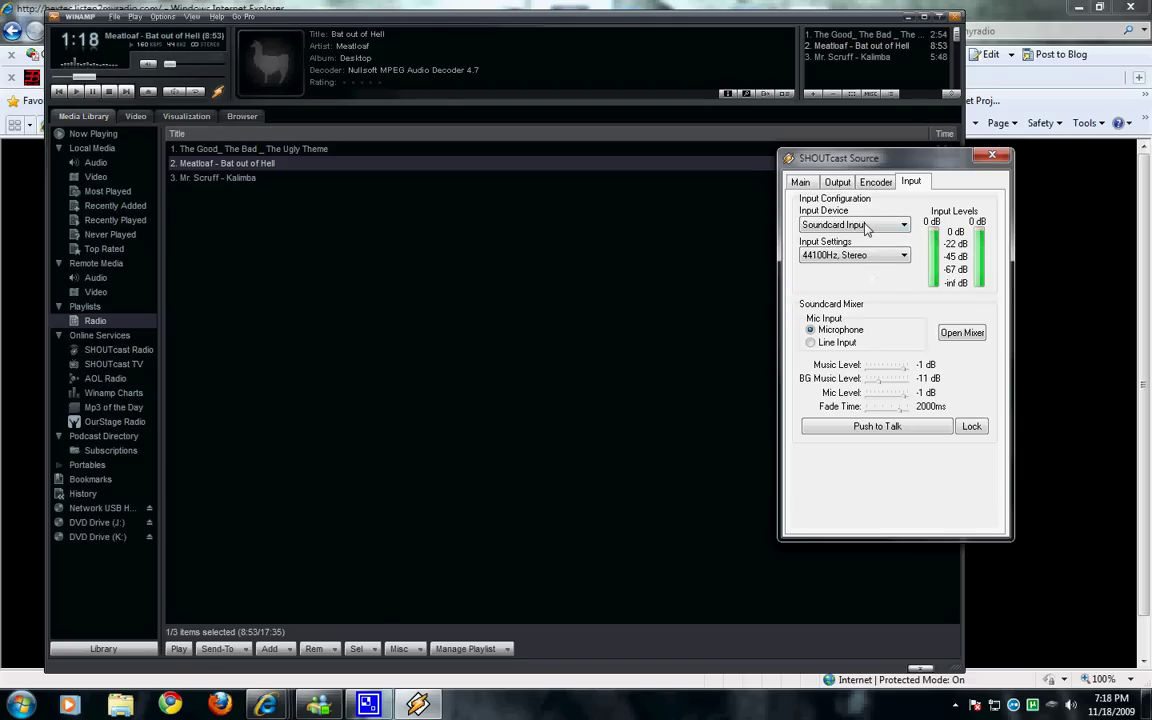
{"action": "left_click", "coordinate": [866, 225]}
{"action": "left_click", "coordinate": [840, 238]}
{"action": "key", "text": "alt+Tab"}
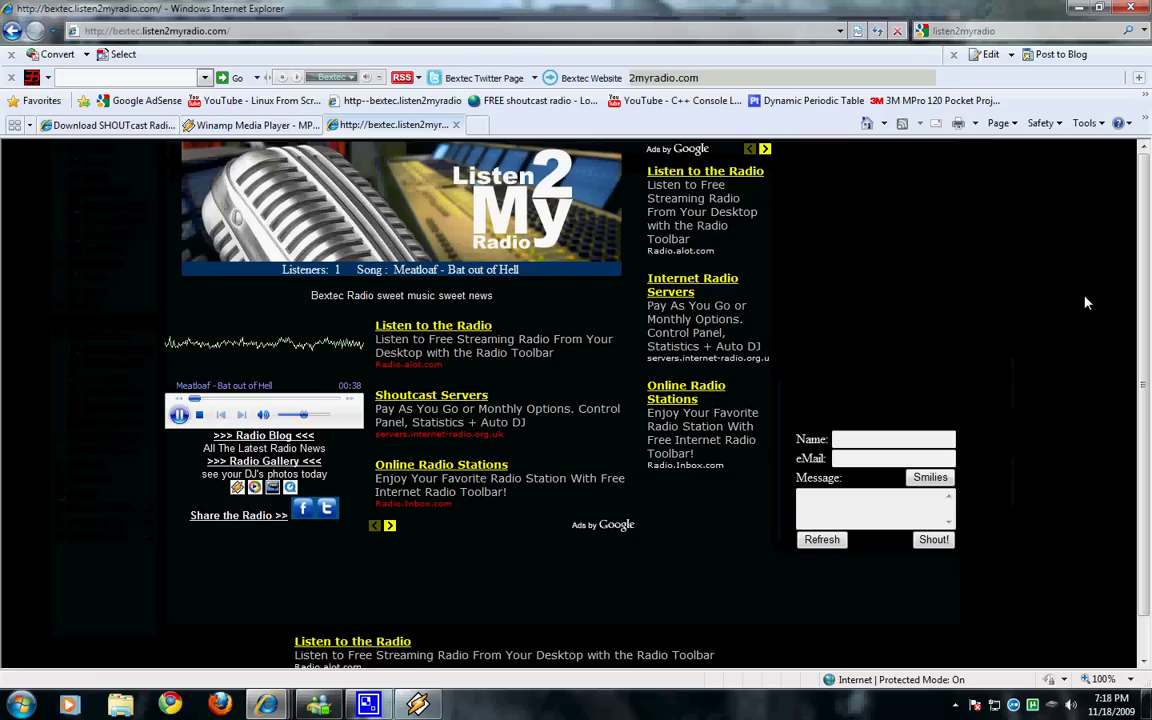